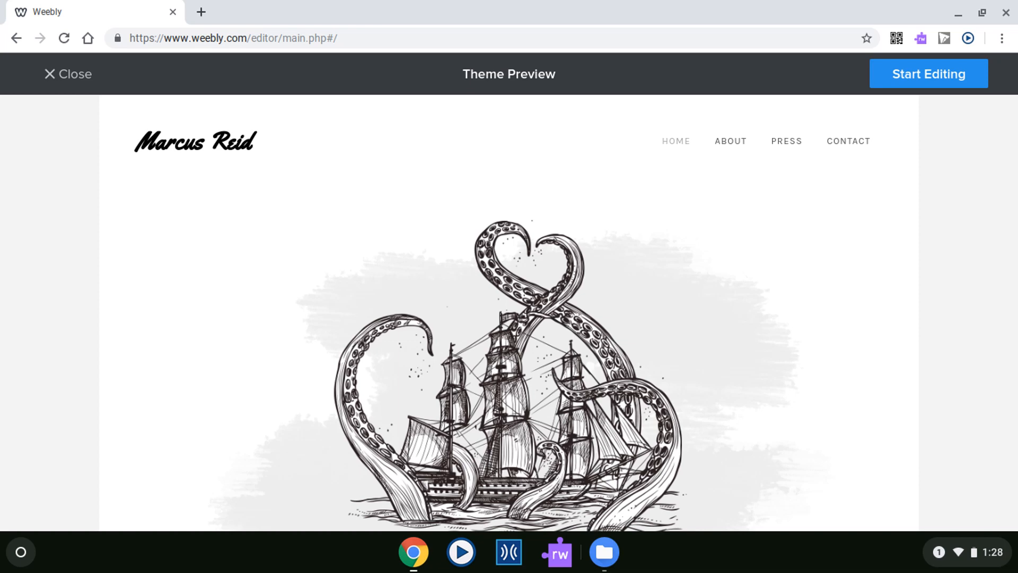
mouse_move(443, 340)
left_mouse_down()
mouse_move(568, 365)
mouse_move(504, 494)
mouse_move(458, 334)
left_mouse_up()
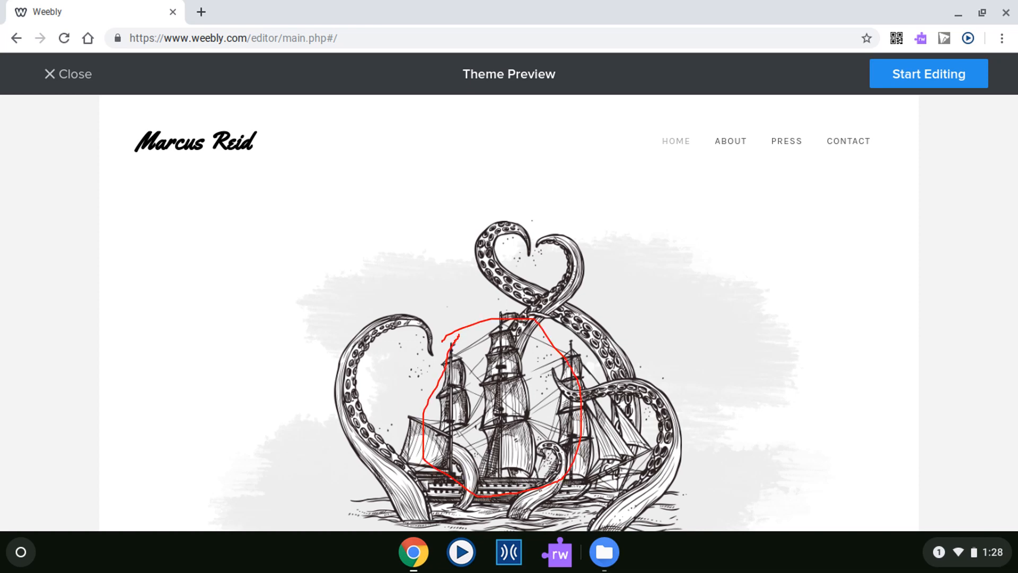
left_click_drag(370, 310, 376, 390)
left_click_drag(338, 333, 420, 353)
mouse_move(511, 251)
left_mouse_down()
mouse_move(480, 290)
mouse_move(568, 292)
left_mouse_up()
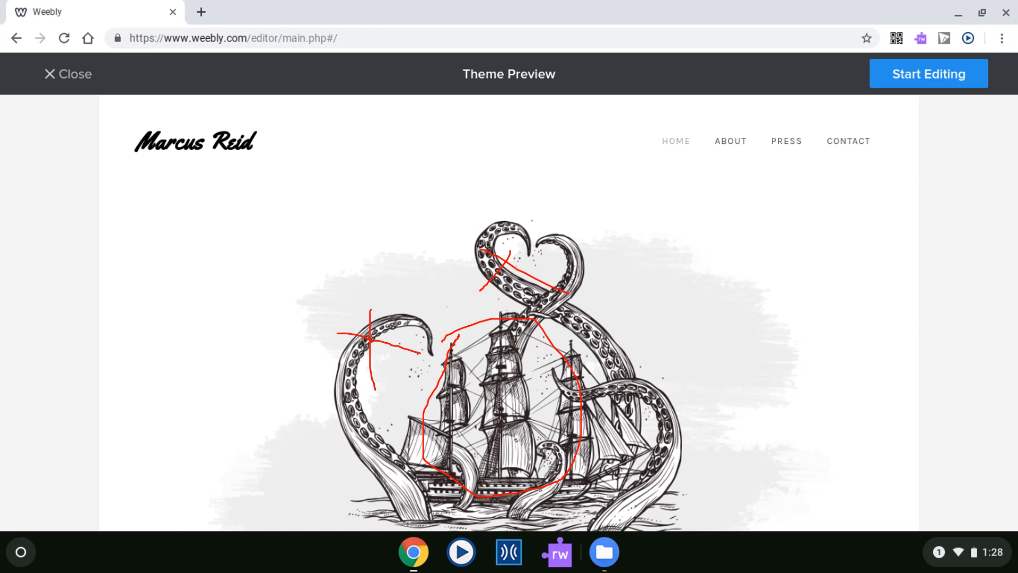
mouse_move(844, 109)
left_mouse_down()
mouse_move(850, 56)
mouse_move(1009, 53)
mouse_move(864, 153)
mouse_move(840, 105)
left_mouse_up()
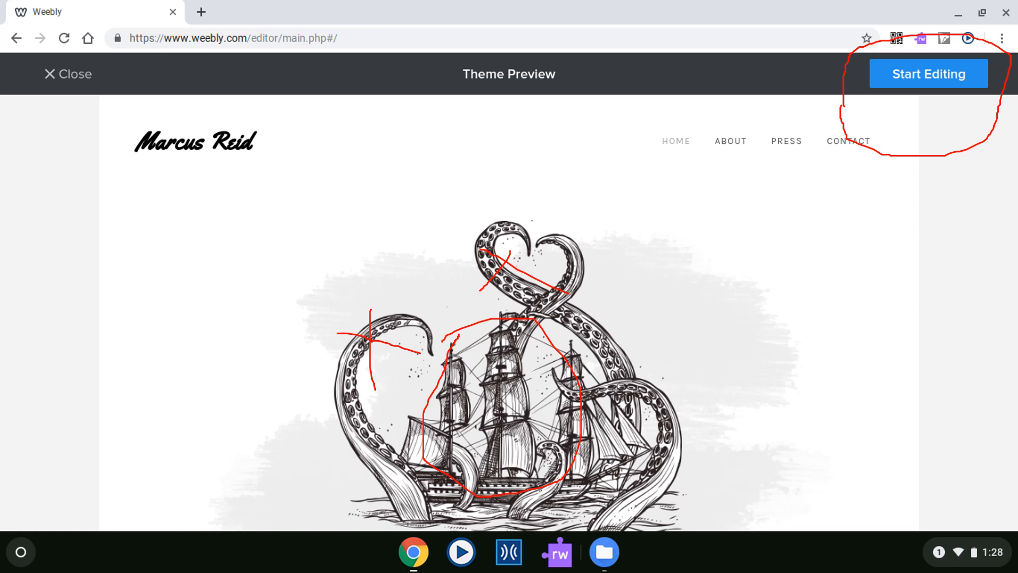
mouse_move(846, 260)
left_mouse_down()
mouse_move(899, 104)
mouse_move(903, 120)
mouse_move(959, 84)
left_mouse_up()
left_click_drag(884, 98, 972, 96)
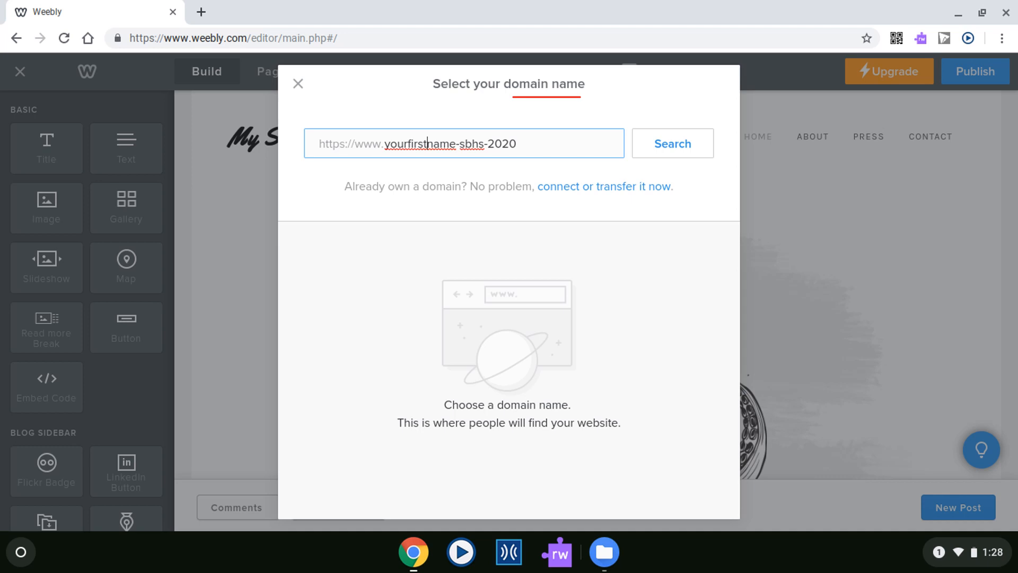
left_click_drag(381, 154, 491, 164)
mouse_move(514, 165)
left_mouse_down()
mouse_move(551, 165)
mouse_move(512, 128)
mouse_move(502, 154)
mouse_move(514, 155)
left_mouse_up()
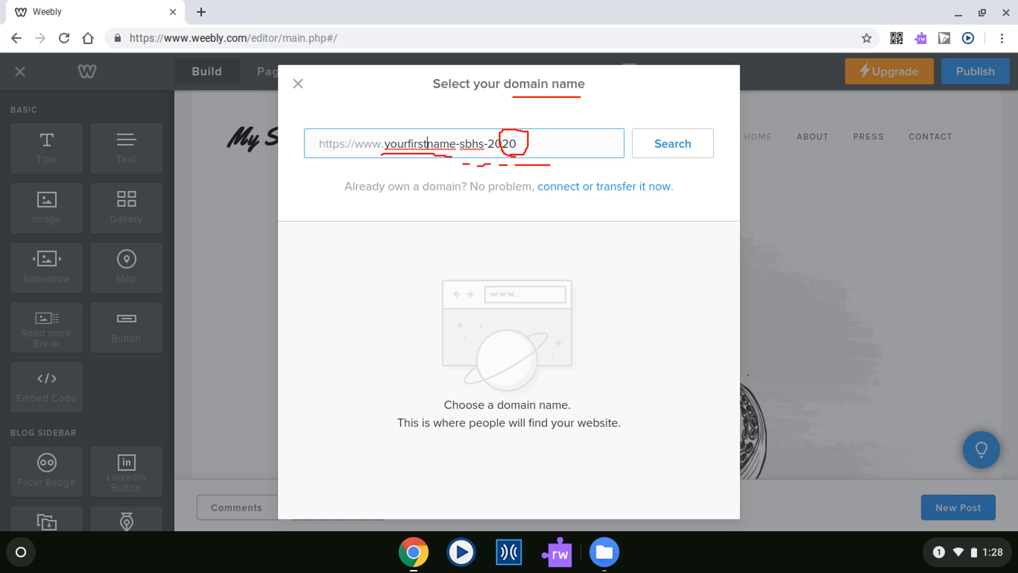
mouse_move(373, 162)
left_mouse_down()
mouse_move(432, 123)
mouse_move(438, 169)
mouse_move(363, 154)
left_mouse_up()
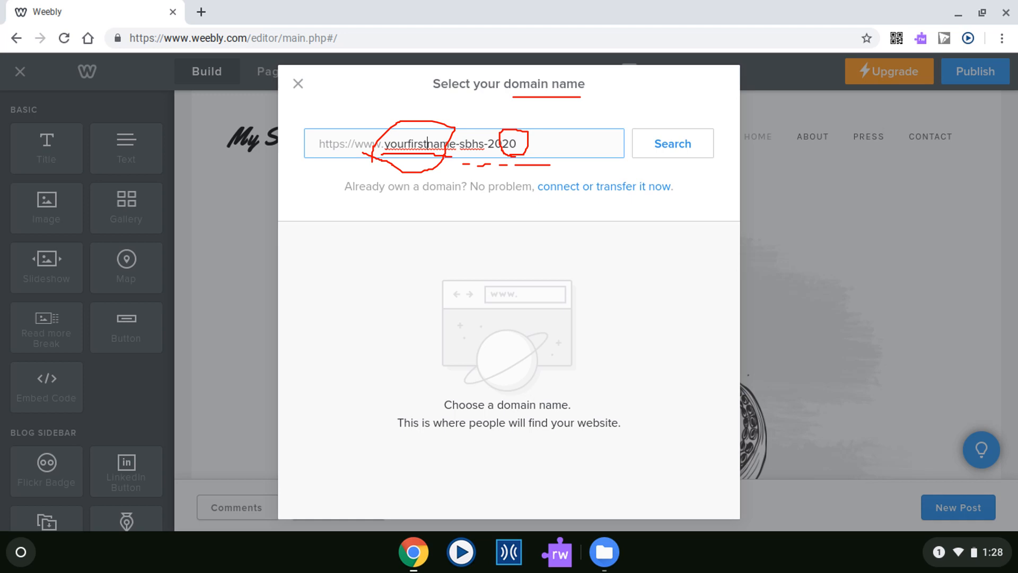
mouse_move(628, 139)
left_mouse_down()
mouse_move(695, 154)
mouse_move(621, 169)
mouse_move(622, 154)
left_mouse_up()
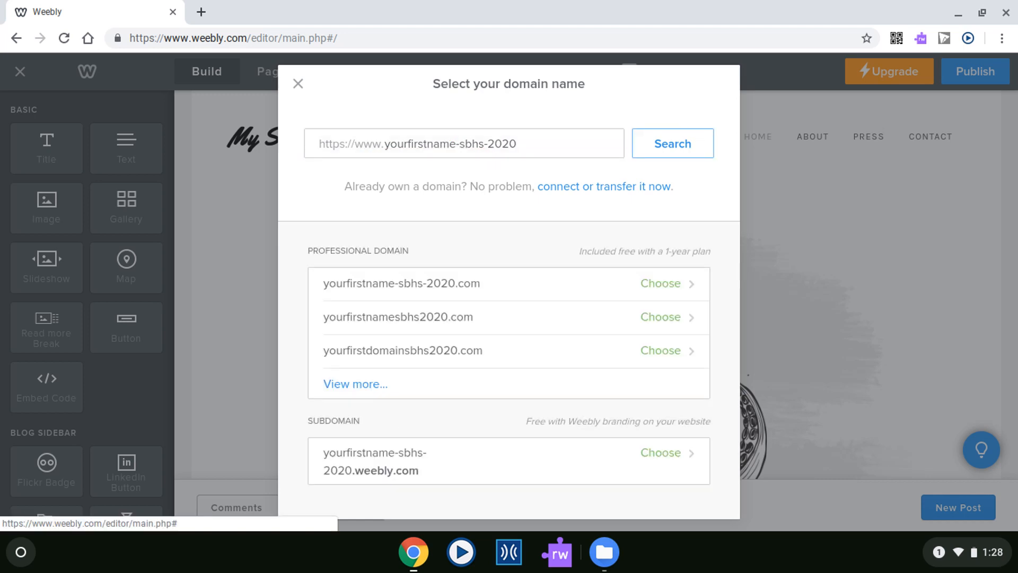
mouse_move(351, 225)
left_mouse_down()
mouse_move(527, 232)
mouse_move(690, 256)
mouse_move(696, 395)
mouse_move(379, 394)
mouse_move(321, 353)
mouse_move(357, 214)
mouse_move(396, 240)
left_mouse_up()
mouse_move(463, 272)
left_mouse_down()
mouse_move(470, 303)
mouse_move(448, 303)
mouse_move(462, 336)
mouse_move(444, 323)
mouse_move(465, 367)
mouse_move(432, 362)
left_mouse_up()
left_click_drag(641, 276, 689, 283)
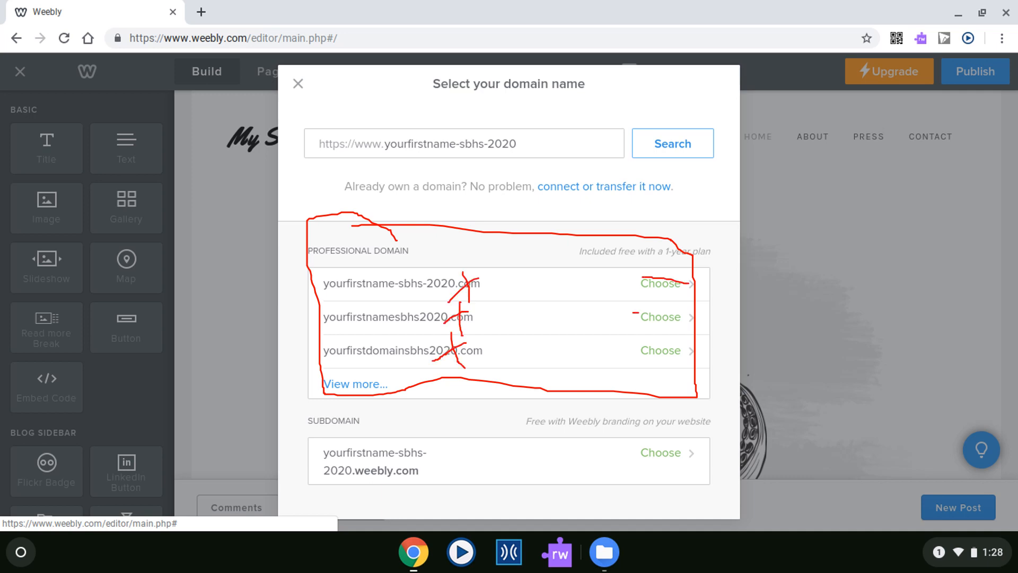
mouse_move(633, 313)
left_mouse_down()
mouse_move(674, 316)
mouse_move(680, 354)
left_mouse_up()
left_click_drag(676, 269, 626, 356)
mouse_move(310, 436)
left_mouse_down()
mouse_move(685, 425)
mouse_move(699, 494)
mouse_move(439, 501)
mouse_move(329, 492)
mouse_move(310, 434)
left_mouse_up()
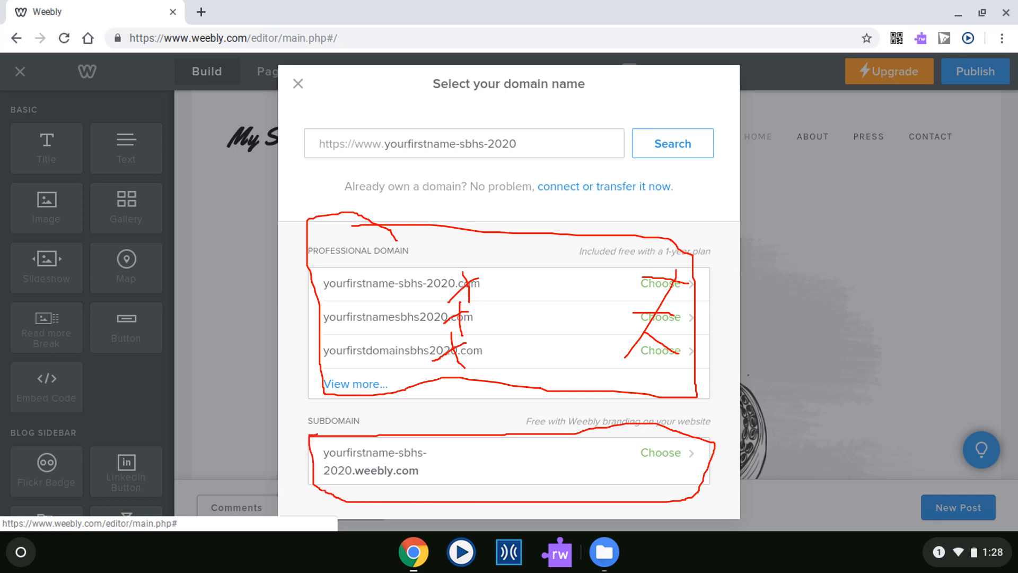
left_click_drag(341, 481, 412, 484)
mouse_move(607, 480)
left_mouse_down()
mouse_move(684, 431)
mouse_move(675, 508)
mouse_move(614, 468)
mouse_move(668, 465)
left_mouse_up()
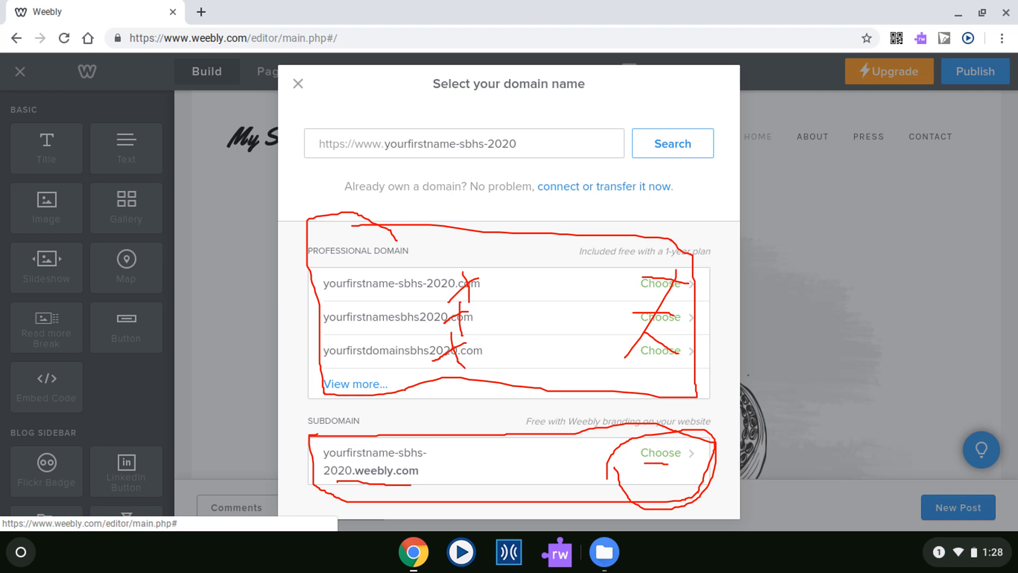
left_click_drag(403, 147, 449, 146)
left_click_drag(646, 473, 676, 474)
mouse_move(670, 448)
left_mouse_down()
mouse_move(650, 477)
mouse_move(666, 474)
left_mouse_up()
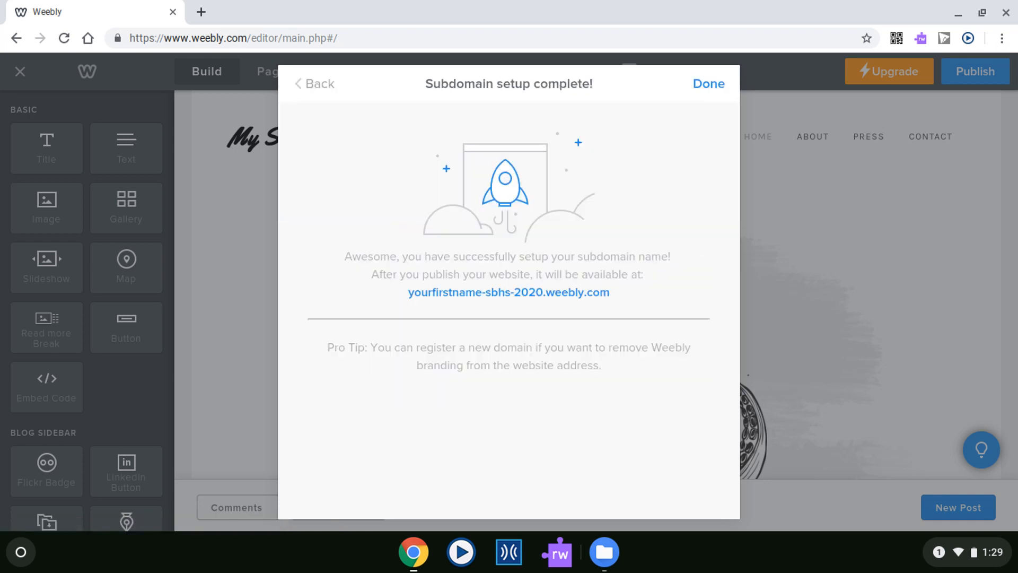
left_click_drag(417, 103, 611, 103)
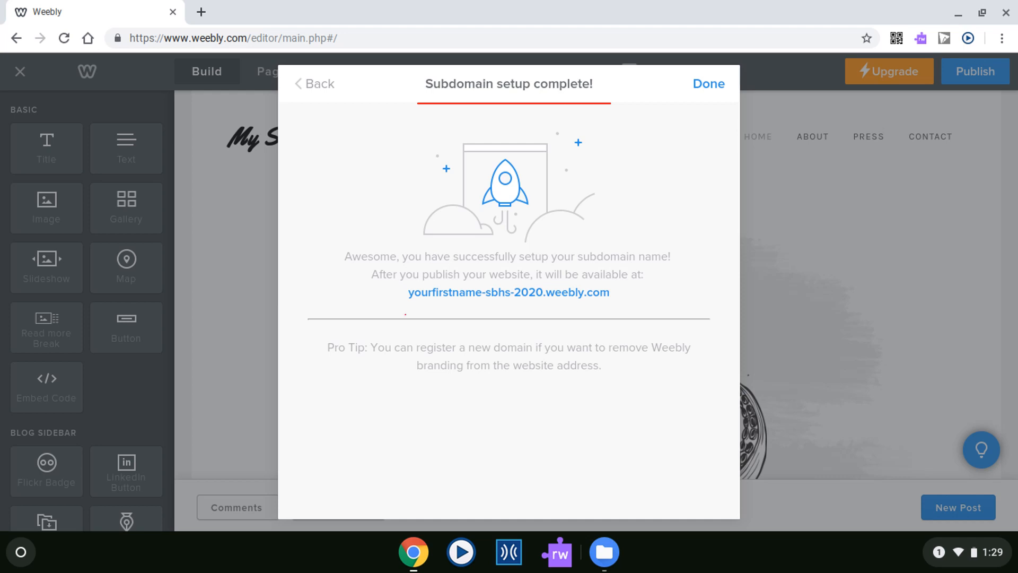
mouse_move(405, 315)
left_mouse_down()
mouse_move(625, 309)
mouse_move(604, 277)
mouse_move(455, 271)
mouse_move(399, 298)
mouse_move(416, 315)
left_mouse_up()
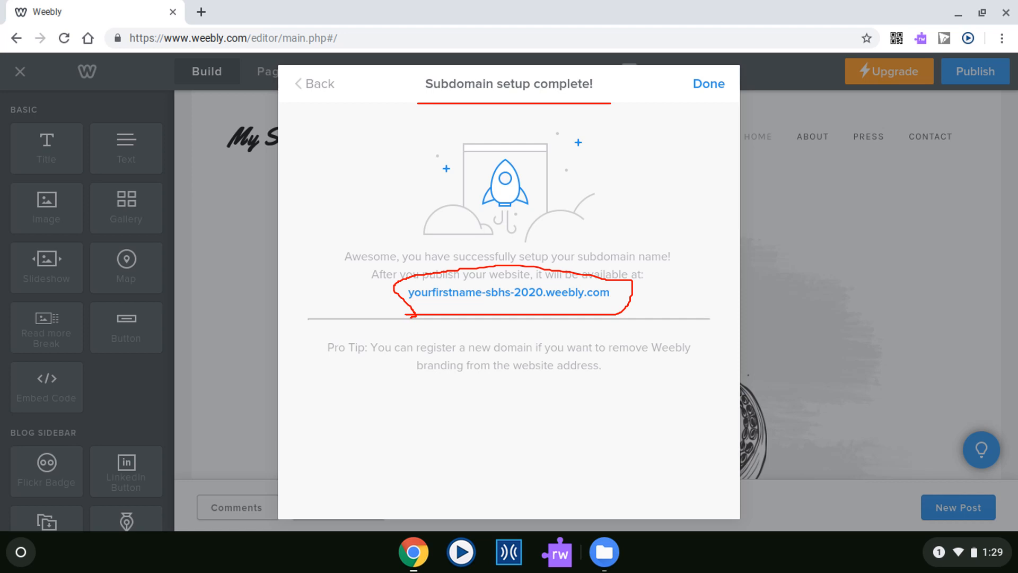
mouse_move(709, 65)
left_mouse_down()
mouse_move(704, 104)
mouse_move(719, 101)
left_mouse_up()
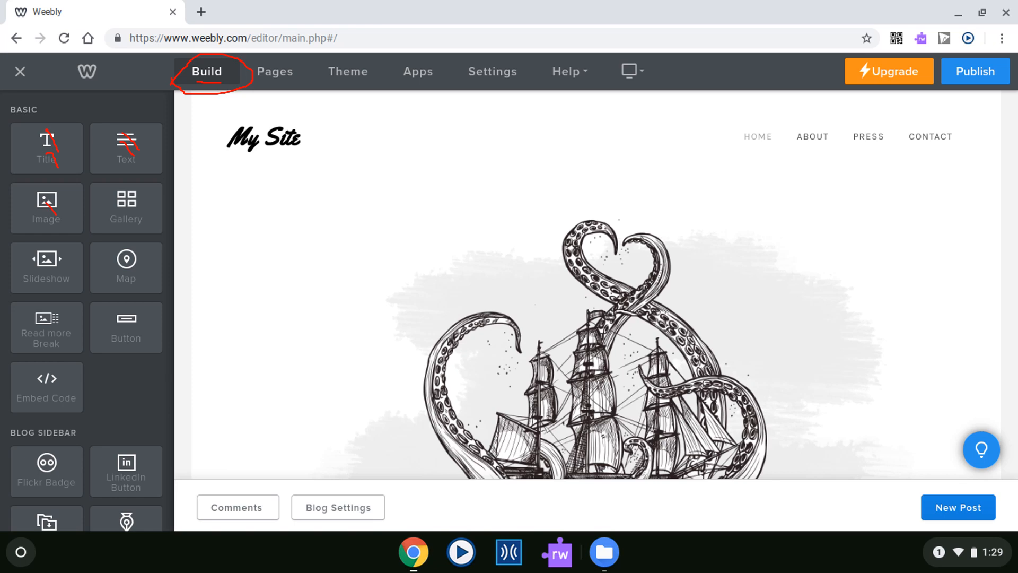
mouse_move(905, 491)
left_mouse_down()
mouse_move(962, 472)
mouse_move(1006, 496)
mouse_move(924, 552)
mouse_move(913, 488)
left_mouse_up()
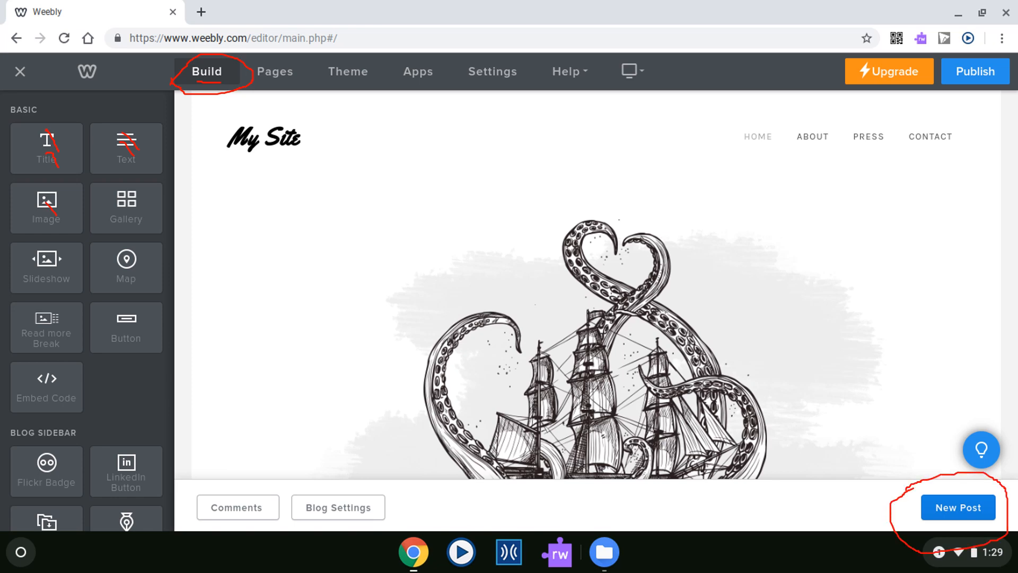
mouse_move(921, 450)
left_mouse_down()
mouse_move(936, 490)
mouse_move(940, 481)
mouse_move(922, 493)
left_mouse_up()
left_click_drag(977, 479, 955, 549)
left_click_drag(935, 486, 997, 530)
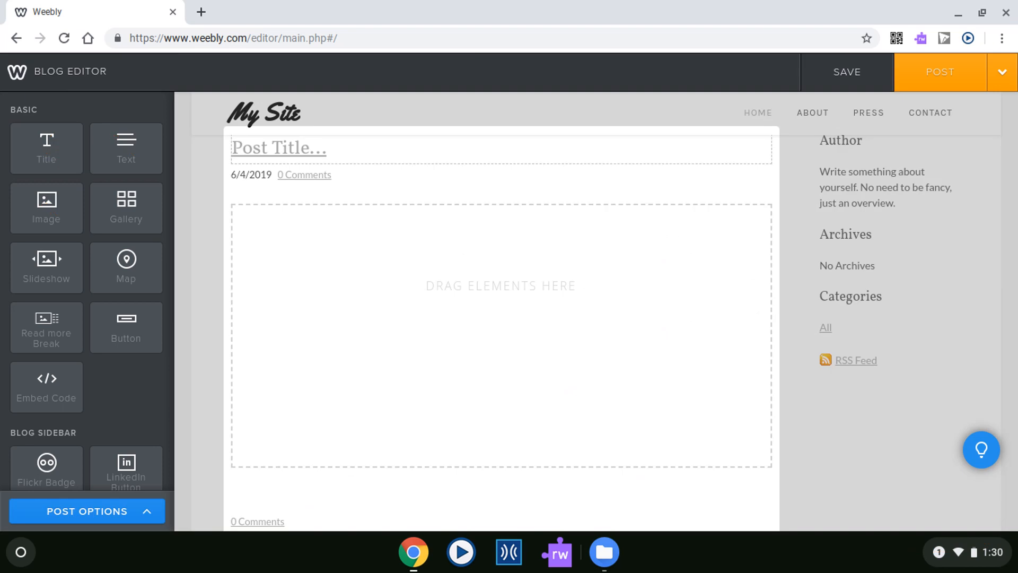
mouse_move(256, 119)
left_mouse_down()
mouse_move(628, 131)
mouse_move(765, 244)
mouse_move(698, 526)
mouse_move(167, 455)
mouse_move(228, 165)
mouse_move(268, 113)
left_mouse_up()
left_click_drag(245, 157, 332, 157)
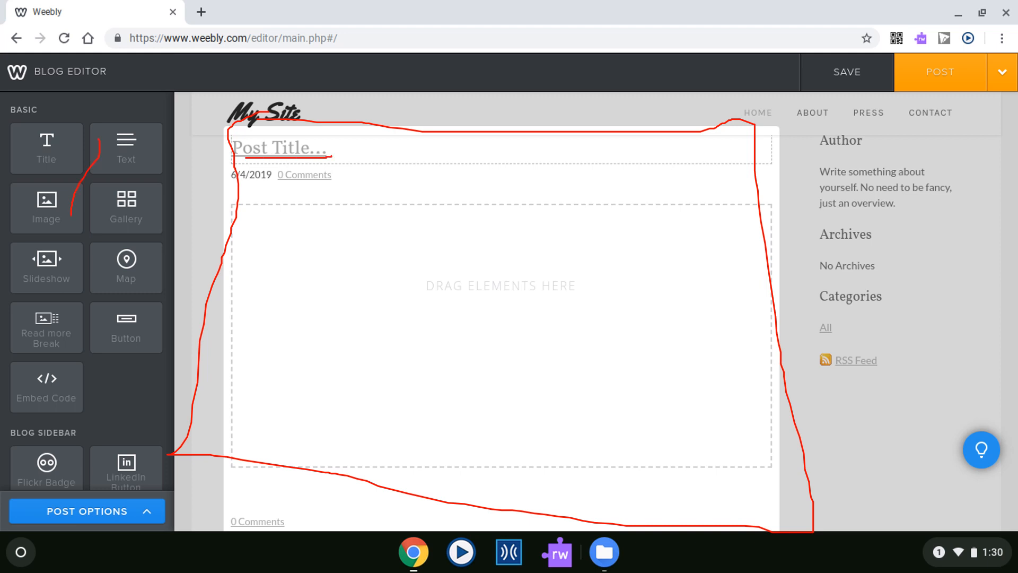
mouse_move(261, 141)
left_mouse_down()
mouse_move(278, 154)
mouse_move(351, 127)
mouse_move(377, 163)
left_mouse_up()
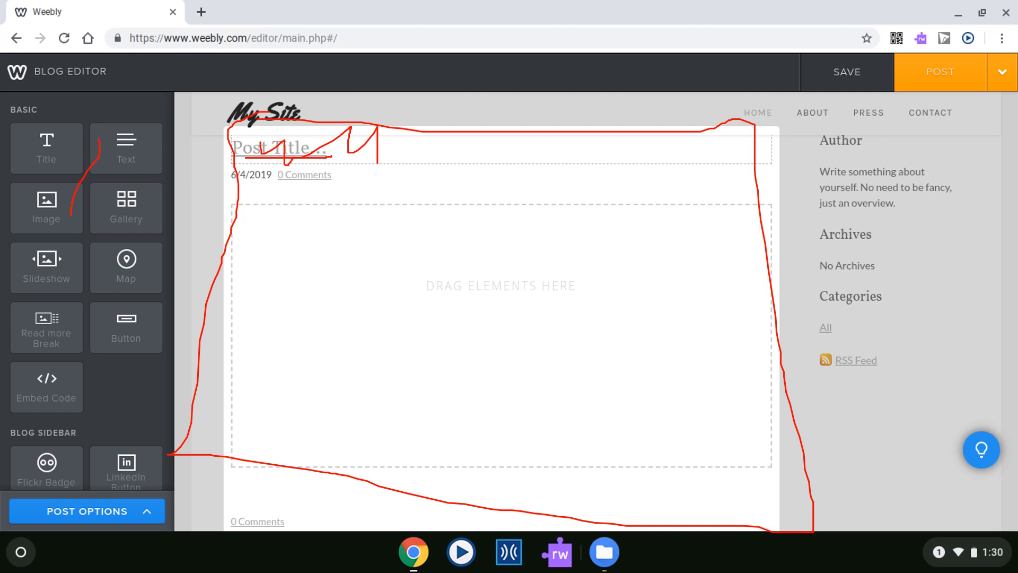
left_click_drag(350, 152, 538, 148)
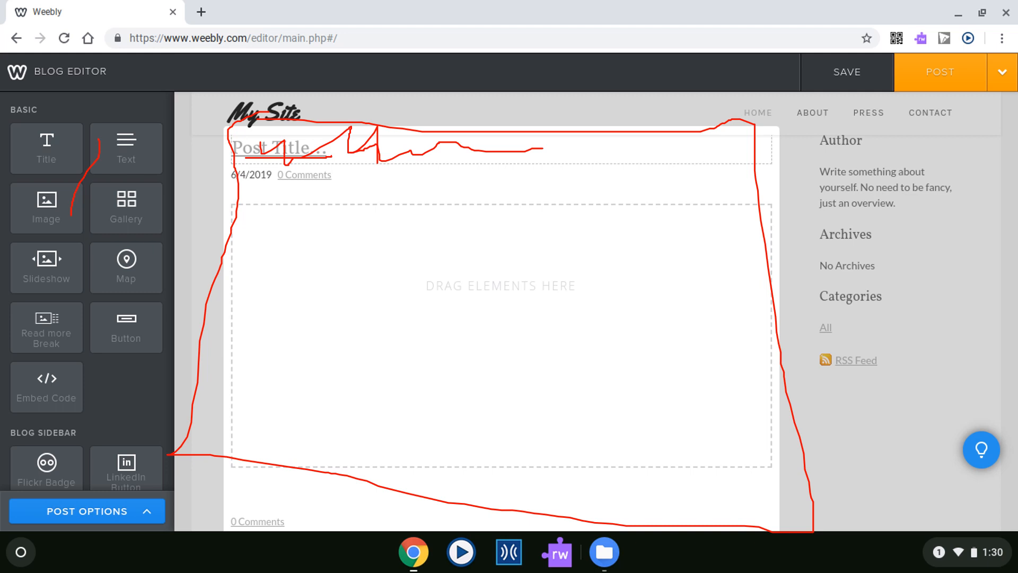
left_click_drag(272, 148, 533, 157)
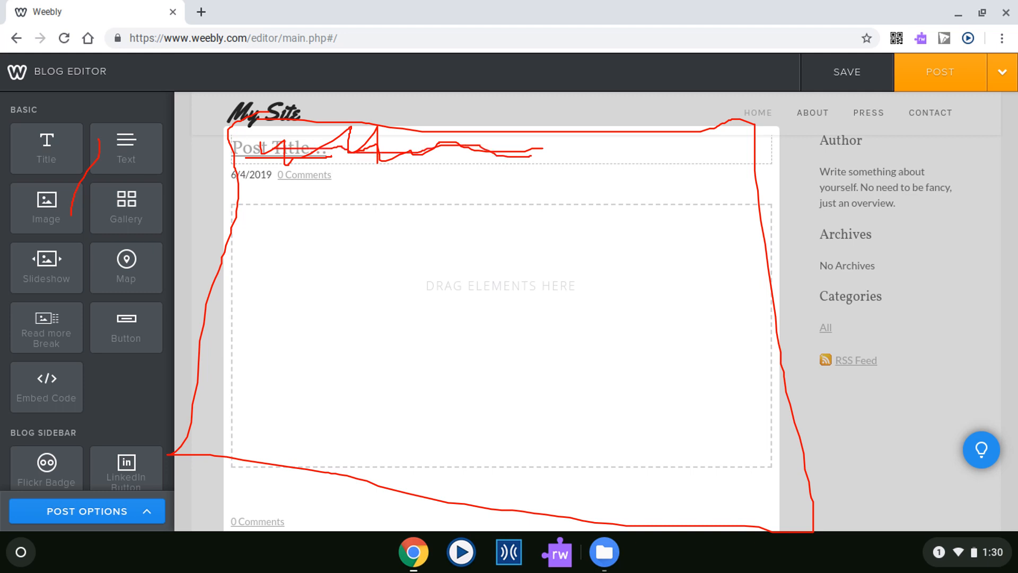
left_click_drag(275, 150, 493, 148)
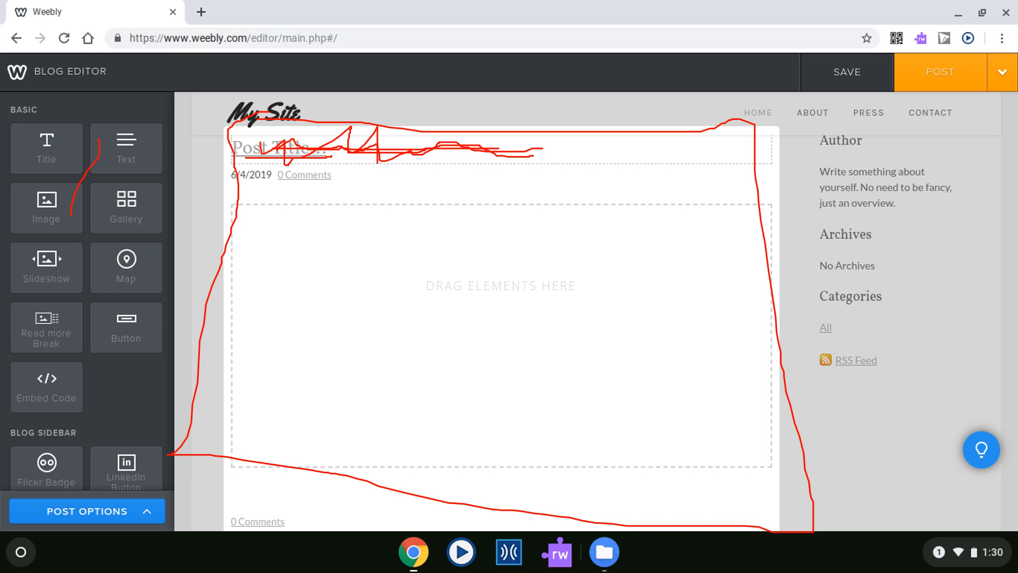
Bring an Image element over the empty content area of the blog post.
left_click_drag(46, 207, 379, 292)
left_click_drag(253, 144, 379, 145)
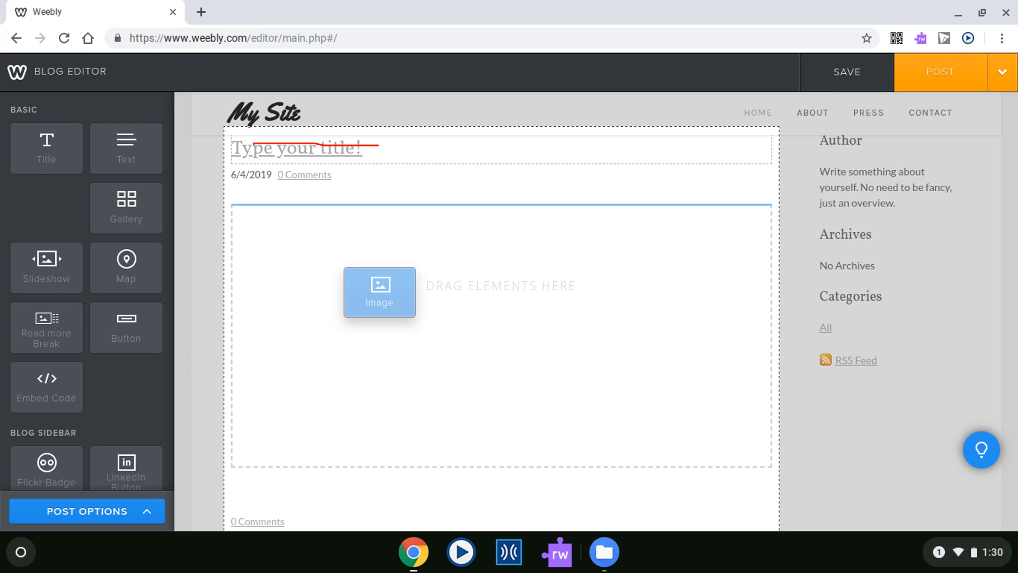
mouse_move(24, 185)
left_mouse_down()
mouse_move(84, 242)
mouse_move(83, 187)
mouse_move(30, 186)
mouse_move(77, 229)
left_mouse_up()
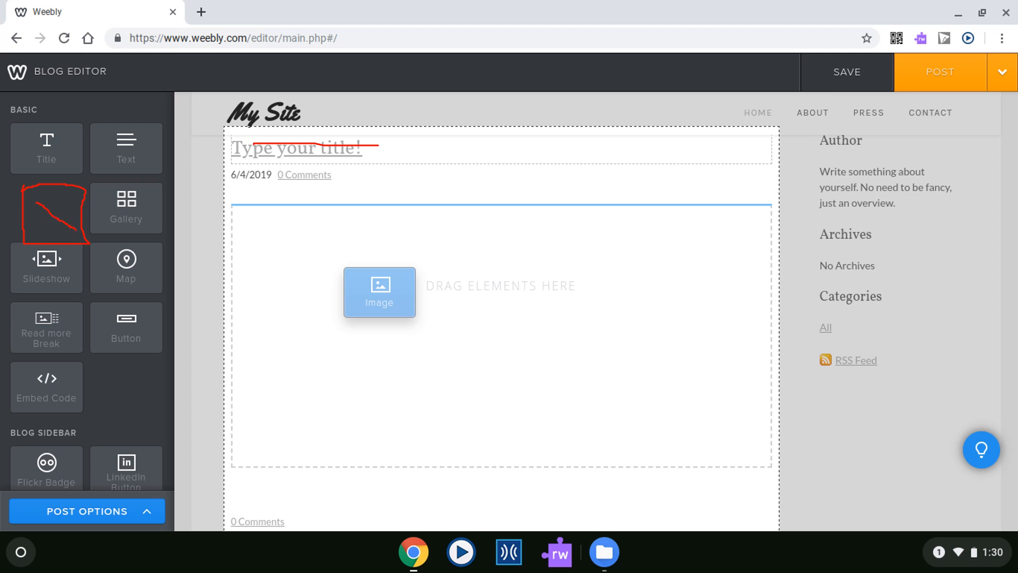
mouse_move(135, 255)
left_mouse_down()
mouse_move(286, 291)
mouse_move(354, 294)
mouse_move(327, 303)
left_mouse_up()
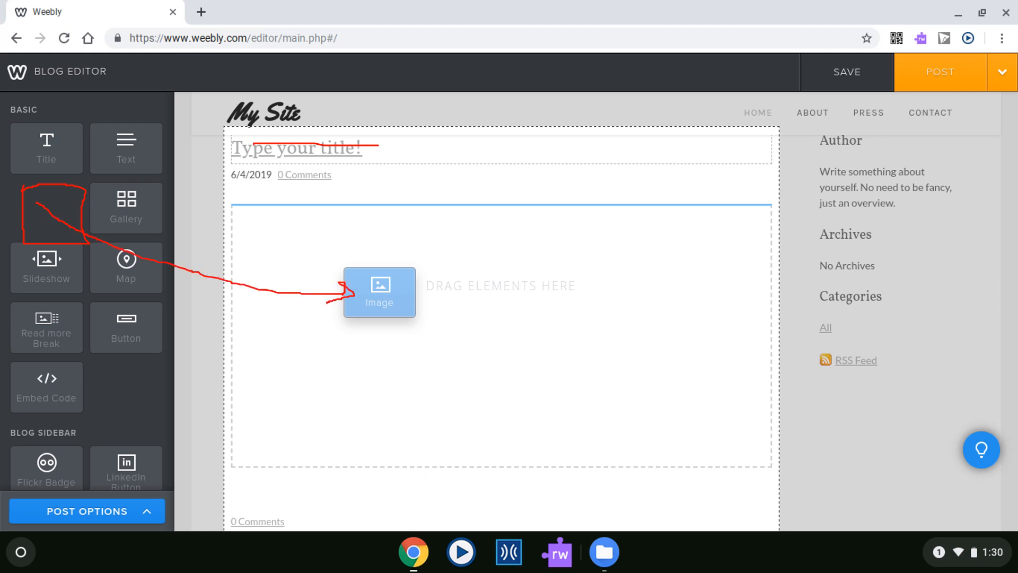
left_click_drag(320, 211, 752, 214)
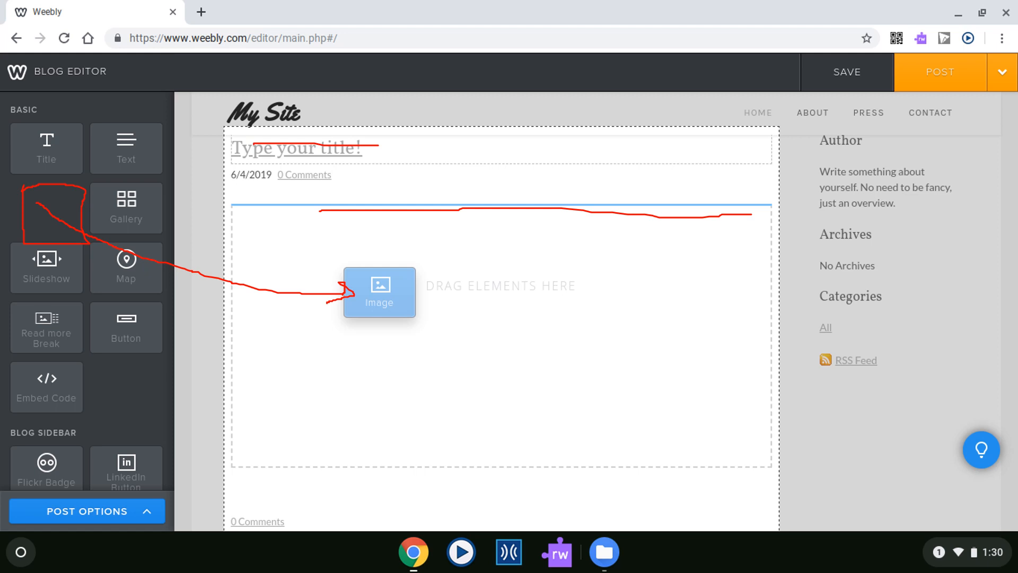
Capture a screenshot of the editor and drop the Image element into the post's content area.
key("ctrl+F5")
left_click_drag(379, 292, 380, 292)
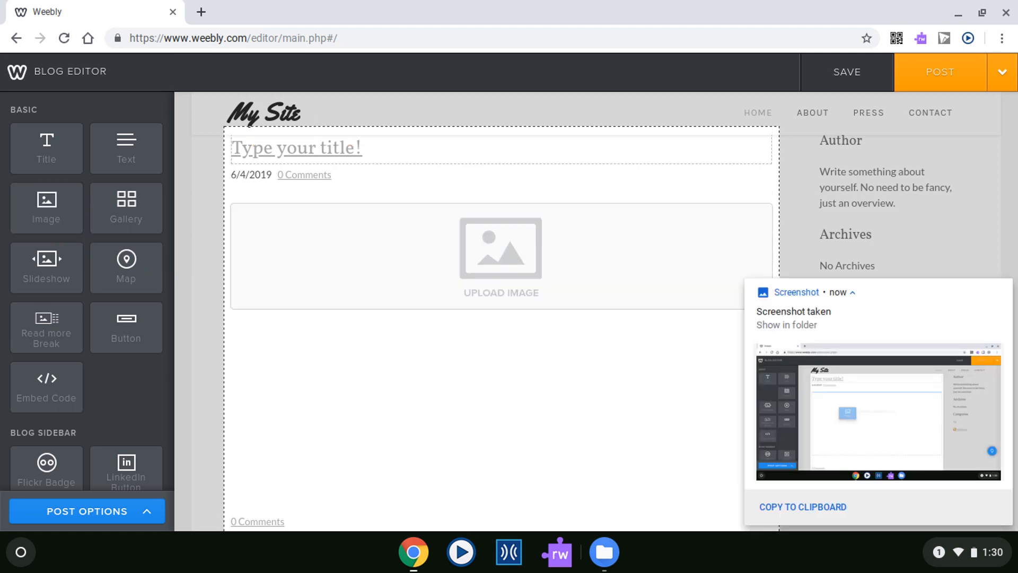
mouse_move(274, 198)
left_mouse_down()
mouse_move(718, 201)
mouse_move(753, 330)
mouse_move(250, 345)
mouse_move(236, 238)
mouse_move(286, 198)
left_mouse_up()
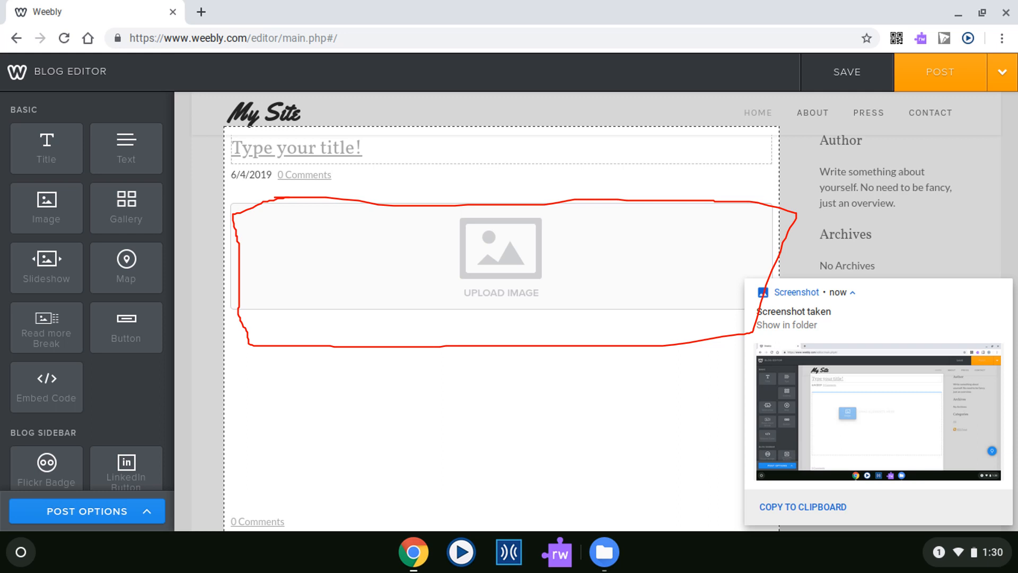
left_click_drag(504, 242, 490, 288)
left_click_drag(490, 252, 535, 297)
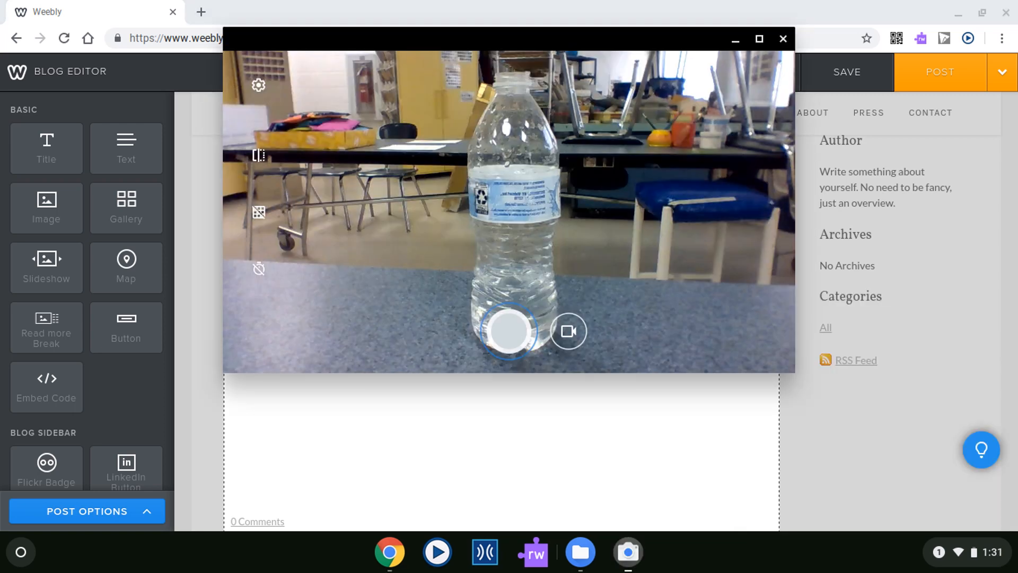
mouse_move(947, 9)
left_mouse_down()
mouse_move(979, 6)
mouse_move(946, 38)
mouse_move(957, 15)
left_mouse_up()
mouse_move(938, 117)
left_mouse_down()
mouse_move(951, 29)
mouse_move(952, 39)
left_mouse_up()
mouse_move(21, 524)
left_mouse_down()
mouse_move(59, 508)
mouse_move(38, 572)
mouse_move(19, 539)
left_mouse_up()
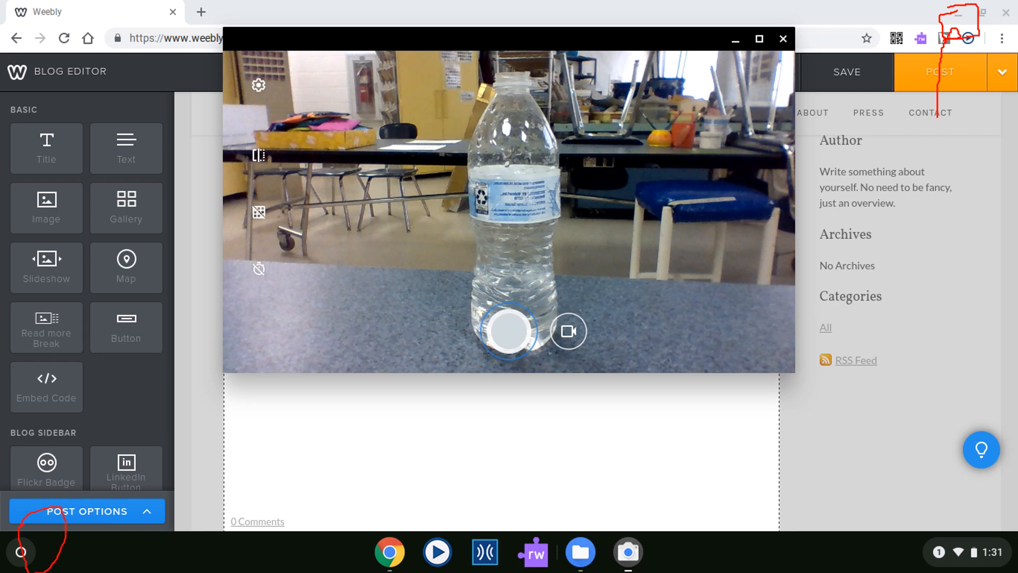
left_click_drag(25, 549, 63, 536)
mouse_move(603, 557)
left_mouse_down()
mouse_move(667, 524)
mouse_move(604, 569)
mouse_move(657, 501)
mouse_move(618, 373)
mouse_move(634, 383)
mouse_move(608, 383)
left_mouse_up()
mouse_move(434, 31)
left_mouse_down()
mouse_move(778, 33)
mouse_move(802, 232)
mouse_move(762, 395)
mouse_move(308, 385)
mouse_move(206, 265)
mouse_move(240, 10)
mouse_move(492, 32)
left_mouse_up()
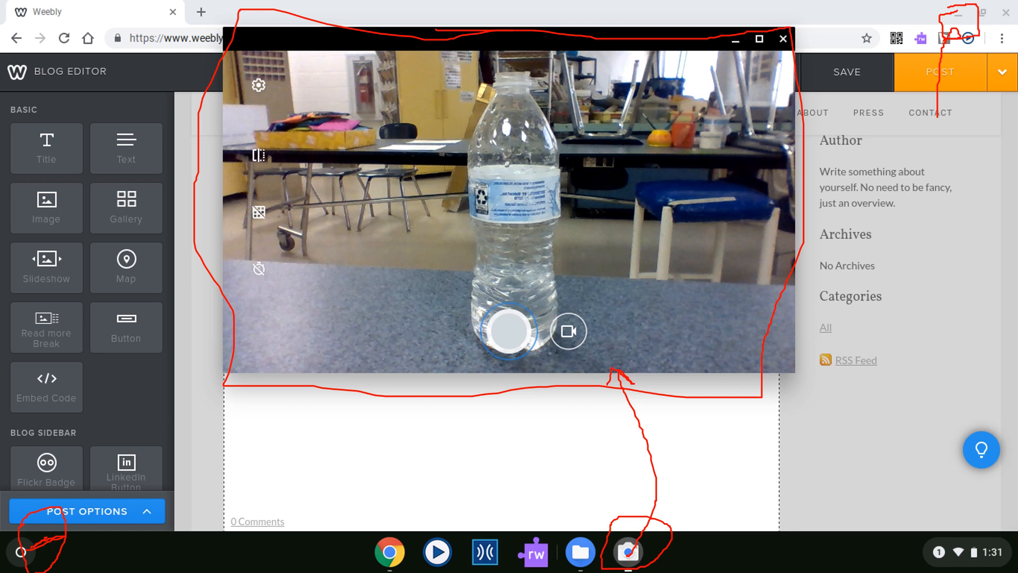
mouse_move(523, 68)
left_mouse_down()
mouse_move(593, 260)
mouse_move(411, 284)
mouse_move(538, 70)
left_mouse_up()
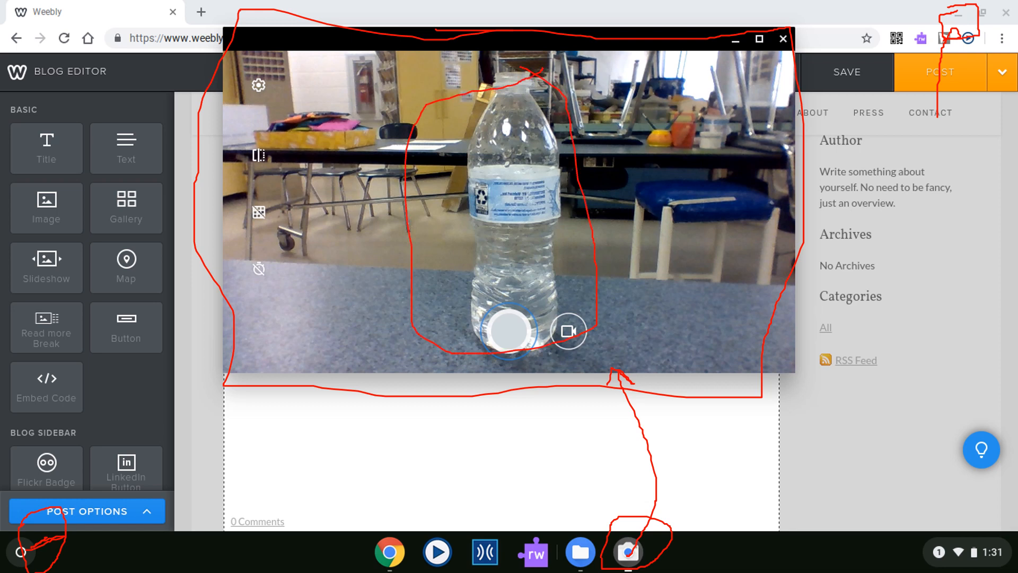
mouse_move(465, 247)
left_mouse_down()
mouse_move(498, 276)
mouse_move(529, 252)
mouse_move(557, 265)
mouse_move(551, 339)
mouse_move(434, 271)
mouse_move(468, 247)
left_mouse_up()
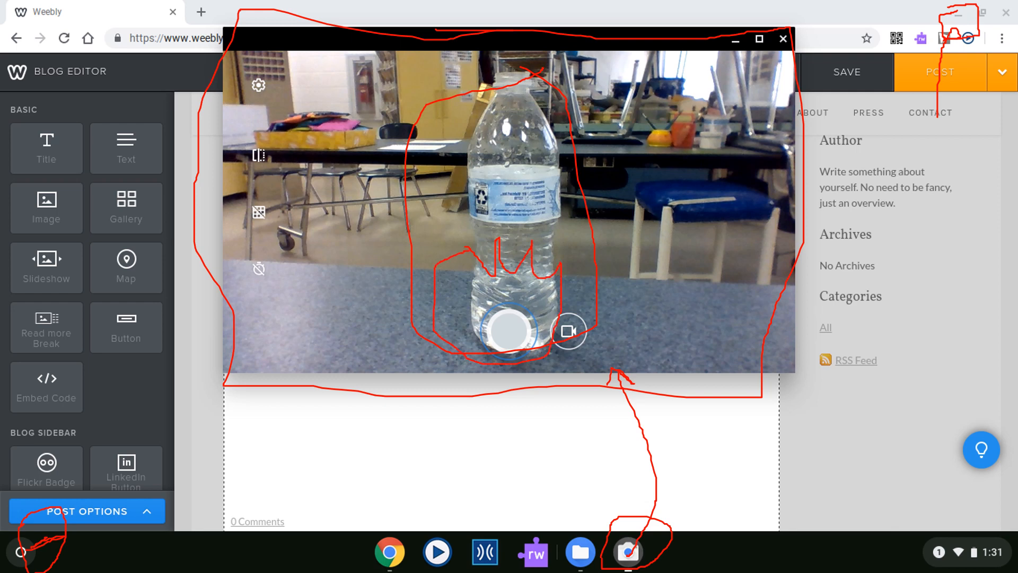
mouse_move(518, 314)
left_mouse_down()
mouse_move(494, 349)
mouse_move(515, 347)
left_mouse_up()
mouse_move(967, 14)
left_mouse_down()
mouse_move(963, 30)
mouse_move(977, 30)
left_mouse_up()
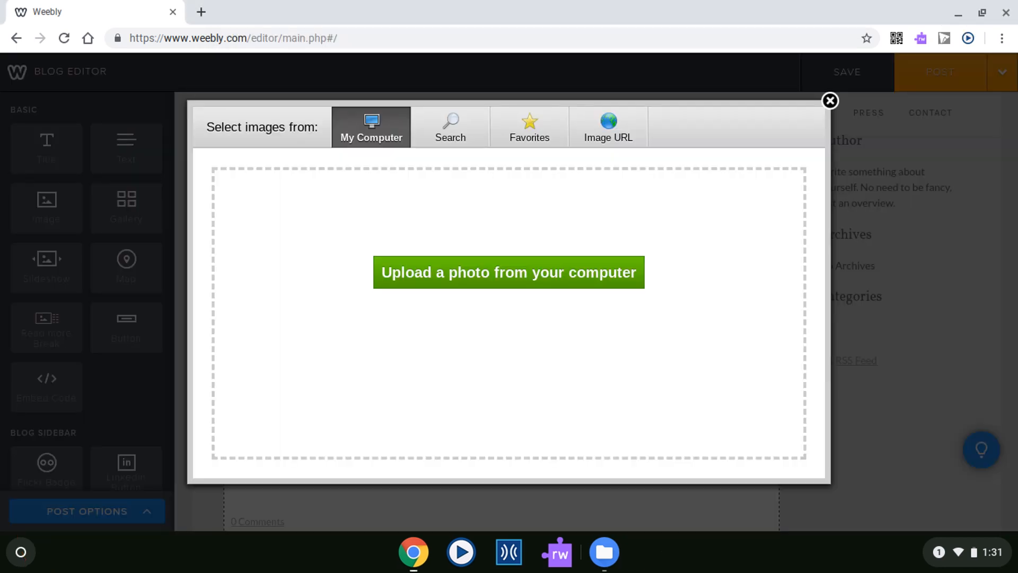
mouse_move(398, 247)
left_mouse_down()
mouse_move(421, 240)
mouse_move(688, 289)
mouse_move(404, 348)
mouse_move(399, 246)
mouse_move(410, 243)
left_mouse_up()
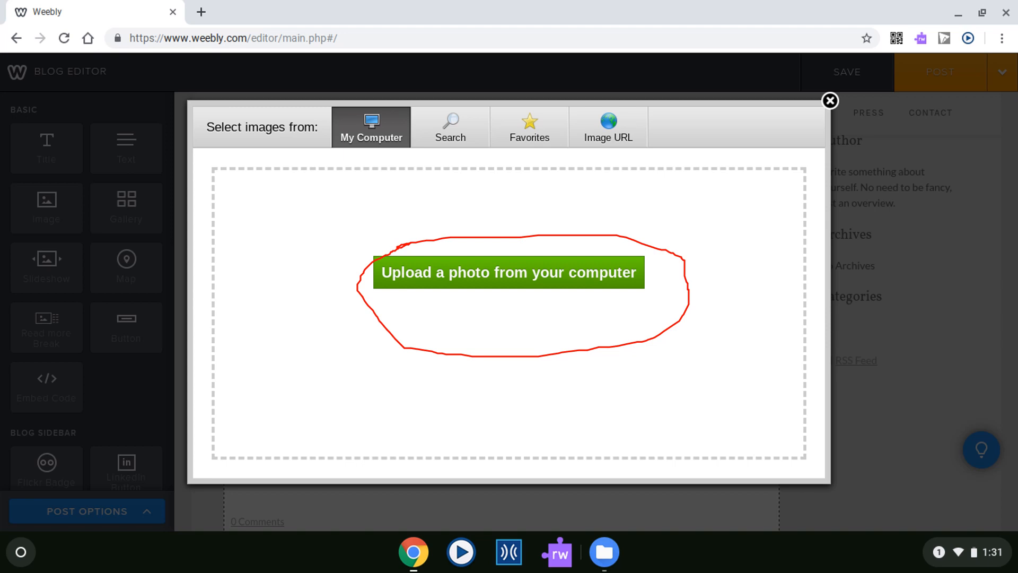
left_click_drag(376, 154, 392, 203)
left_click_drag(375, 150, 388, 151)
left_click_drag(449, 245, 475, 313)
left_click_drag(481, 255, 420, 296)
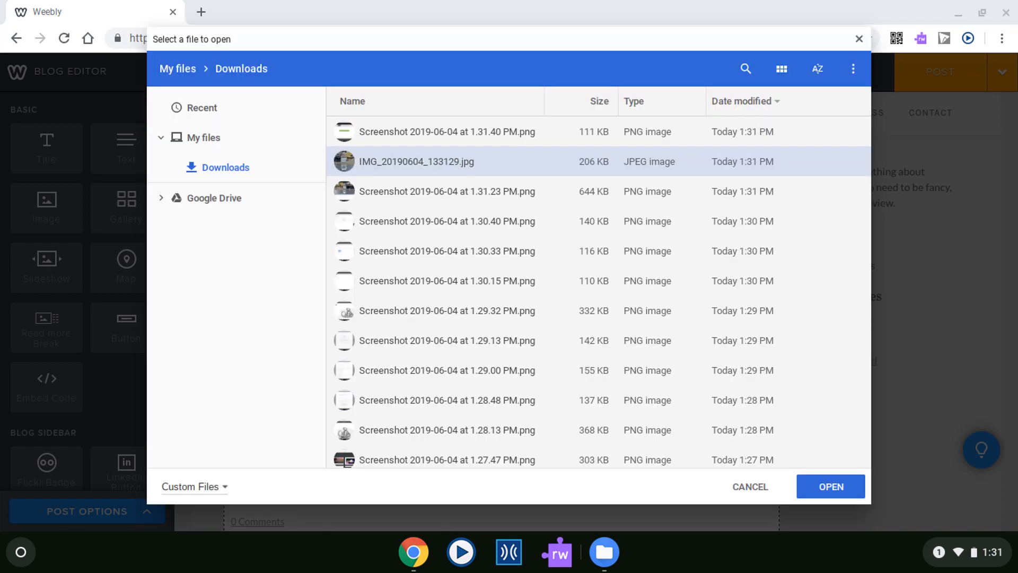
Insert the photo IMG_20190604_133129.jpg from the Downloads folder into the blog post's Image element.
mouse_move(209, 171)
left_mouse_down()
mouse_move(257, 161)
mouse_move(184, 156)
mouse_move(239, 180)
left_mouse_up()
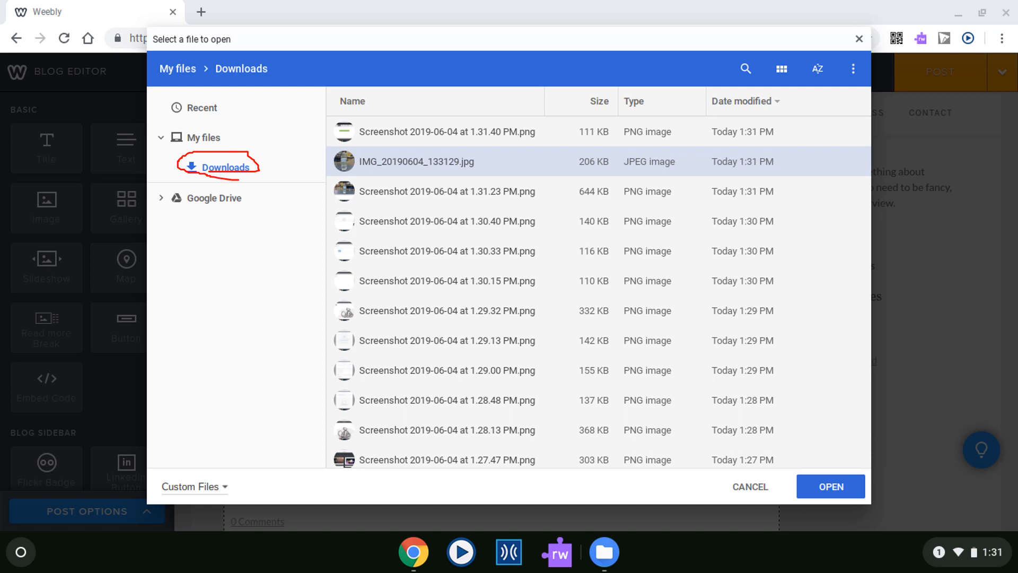
mouse_move(431, 361)
left_mouse_down()
mouse_move(401, 164)
mouse_move(392, 173)
mouse_move(409, 171)
left_mouse_up()
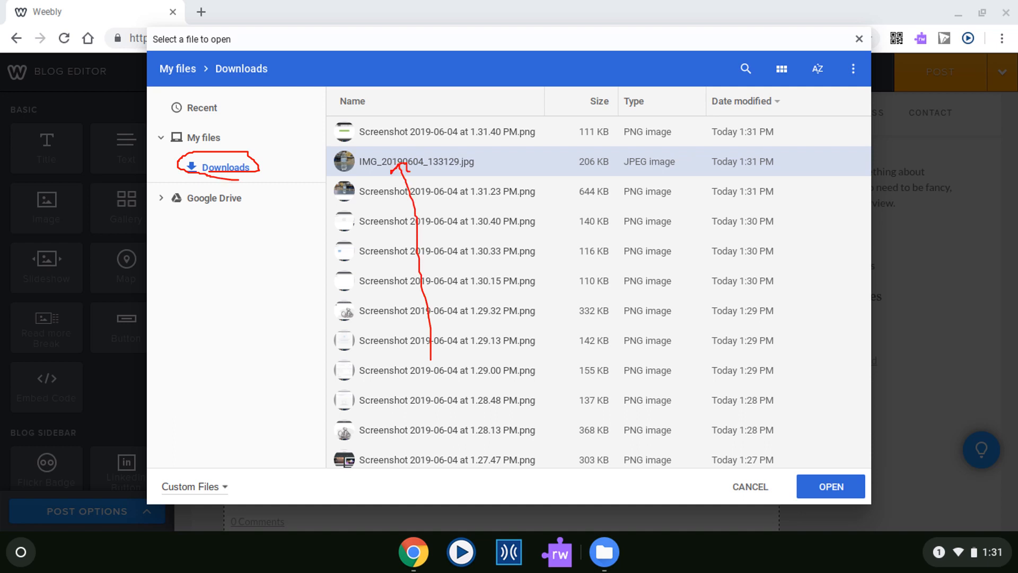
mouse_move(335, 181)
left_mouse_down()
mouse_move(334, 140)
mouse_move(374, 175)
mouse_move(342, 183)
left_mouse_up()
left_click_drag(484, 162, 584, 162)
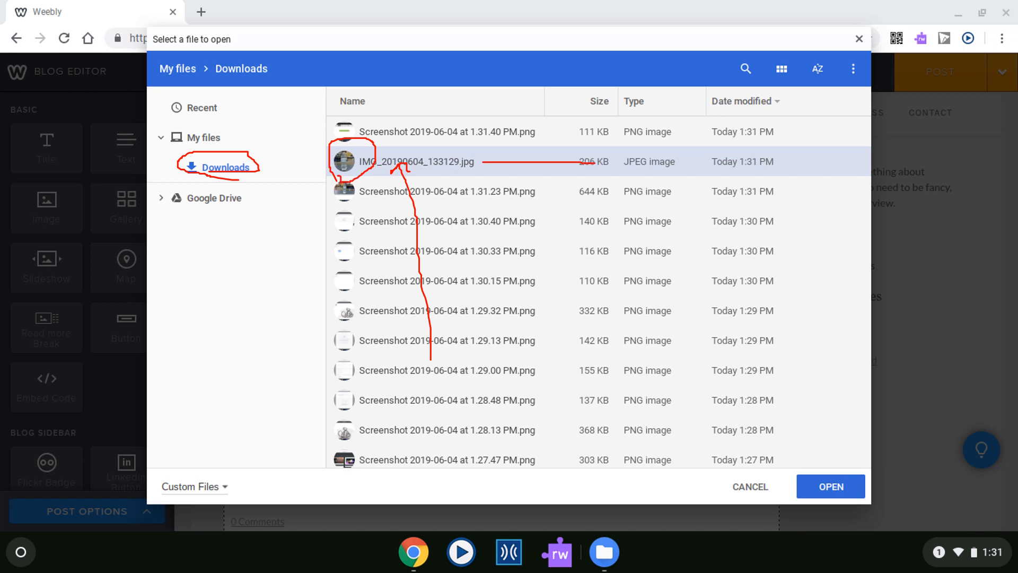
mouse_move(794, 488)
left_mouse_down()
mouse_move(848, 456)
mouse_move(779, 519)
mouse_move(815, 471)
mouse_move(831, 517)
mouse_move(841, 473)
left_mouse_up()
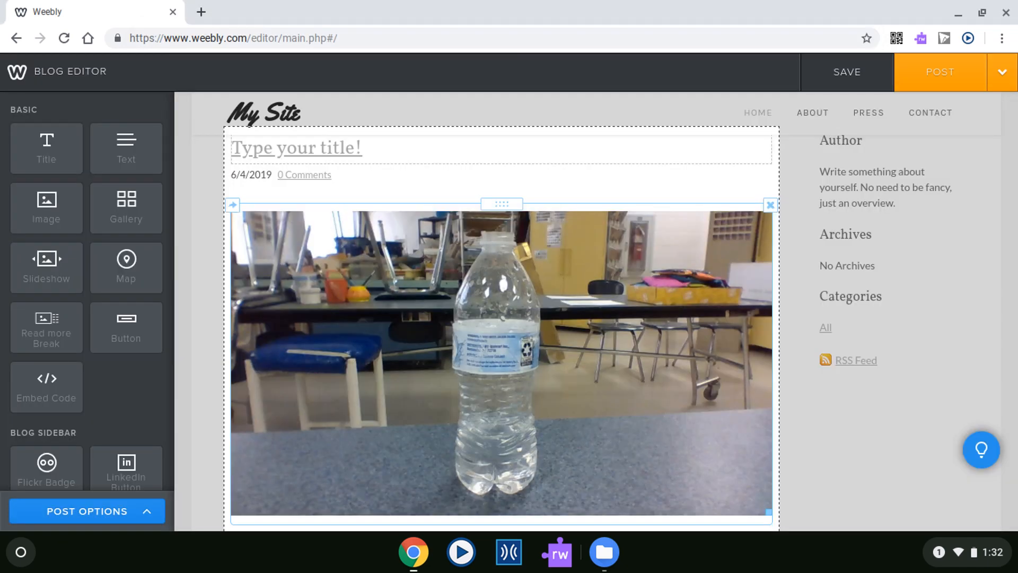
Add a Text element to the blog post directly below the water bottle photo.
mouse_move(451, 386)
left_mouse_down()
mouse_move(487, 424)
mouse_move(536, 409)
left_mouse_up()
mouse_move(113, 122)
left_mouse_down()
mouse_move(175, 143)
mouse_move(126, 106)
left_mouse_up()
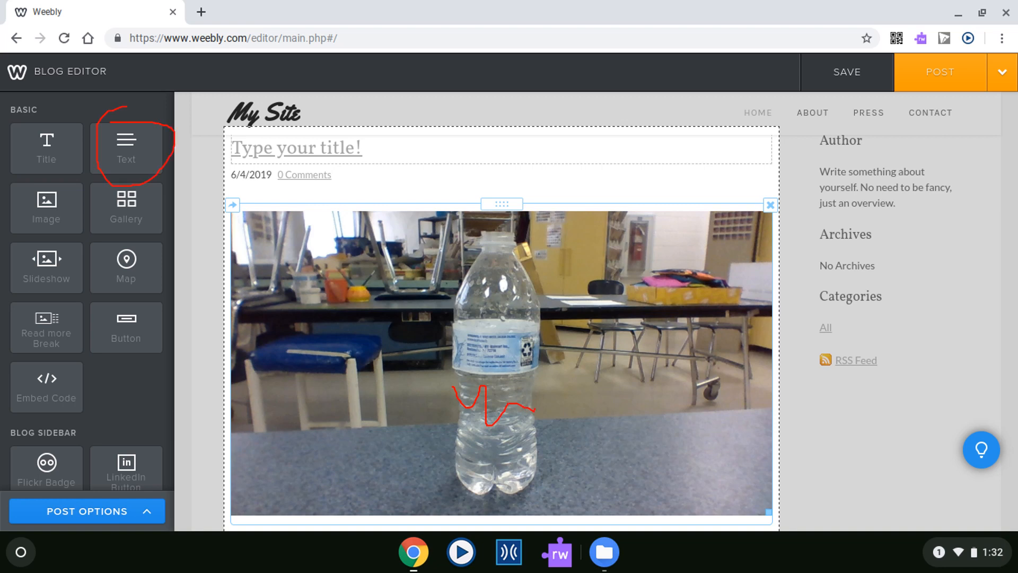
mouse_move(137, 154)
left_mouse_down()
mouse_move(233, 257)
mouse_move(273, 276)
mouse_move(271, 268)
mouse_move(252, 284)
left_mouse_up()
left_click_drag(126, 149, 435, 433)
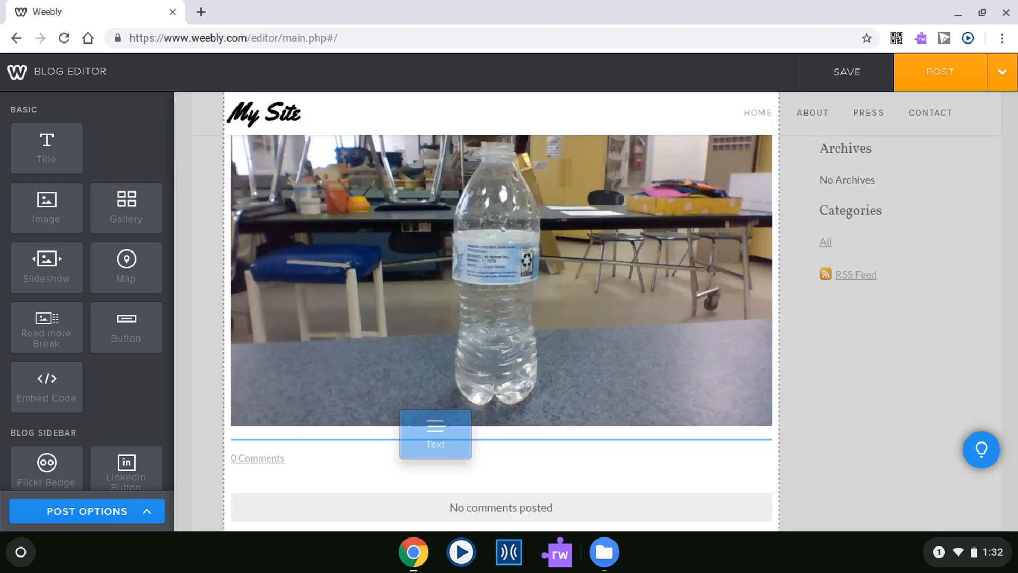
mouse_move(126, 129)
left_mouse_down()
mouse_move(93, 127)
mouse_move(388, 415)
mouse_move(414, 407)
mouse_move(406, 439)
left_mouse_up()
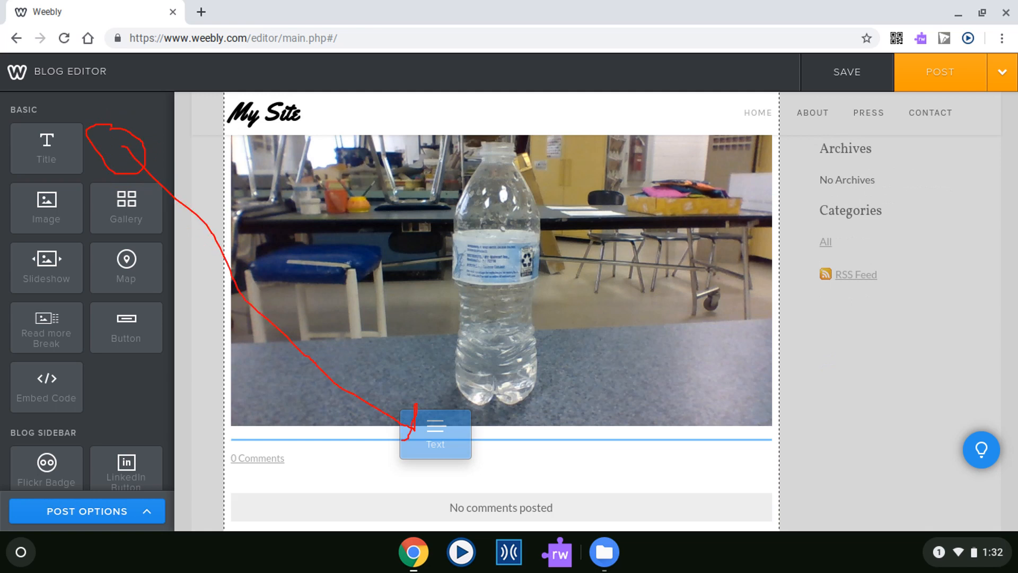
left_click_drag(274, 444, 722, 449)
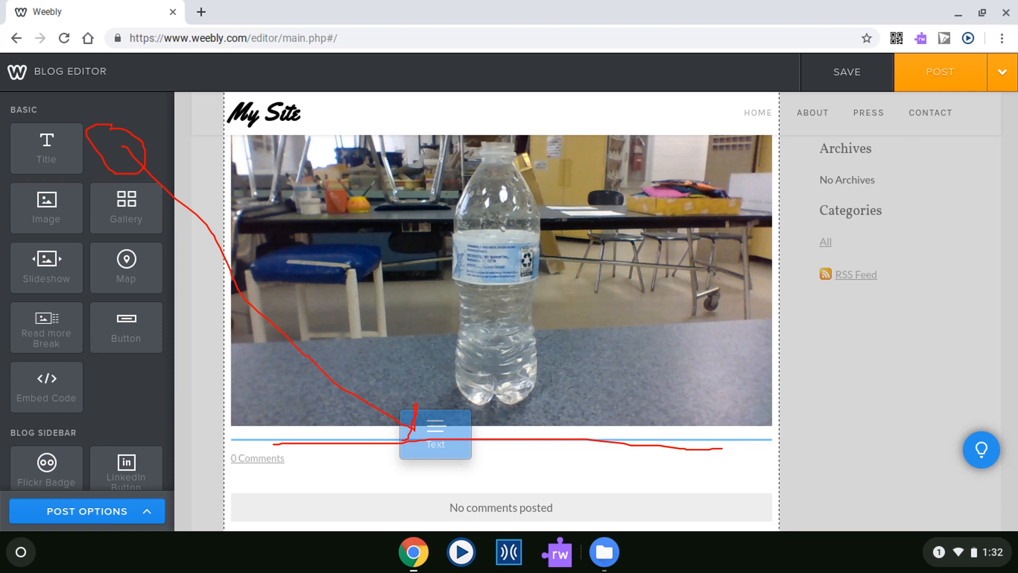
left_click_drag(346, 456, 432, 462)
left_click_drag(771, 169, 764, 357)
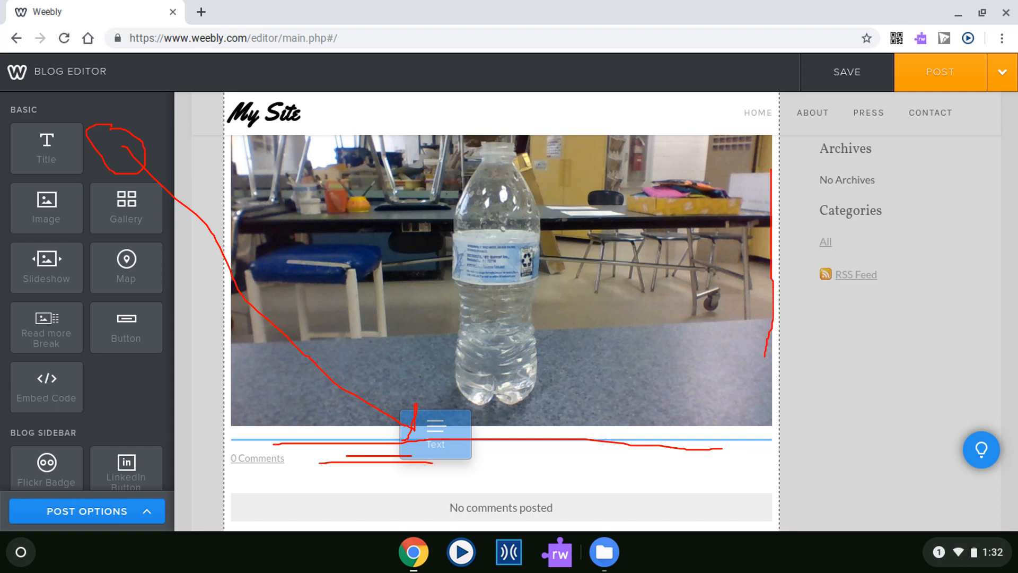
left_click_drag(725, 170, 738, 170)
mouse_move(726, 191)
left_mouse_down()
mouse_move(747, 191)
mouse_move(778, 215)
left_mouse_up()
left_click_drag(389, 122, 507, 126)
key("Right")
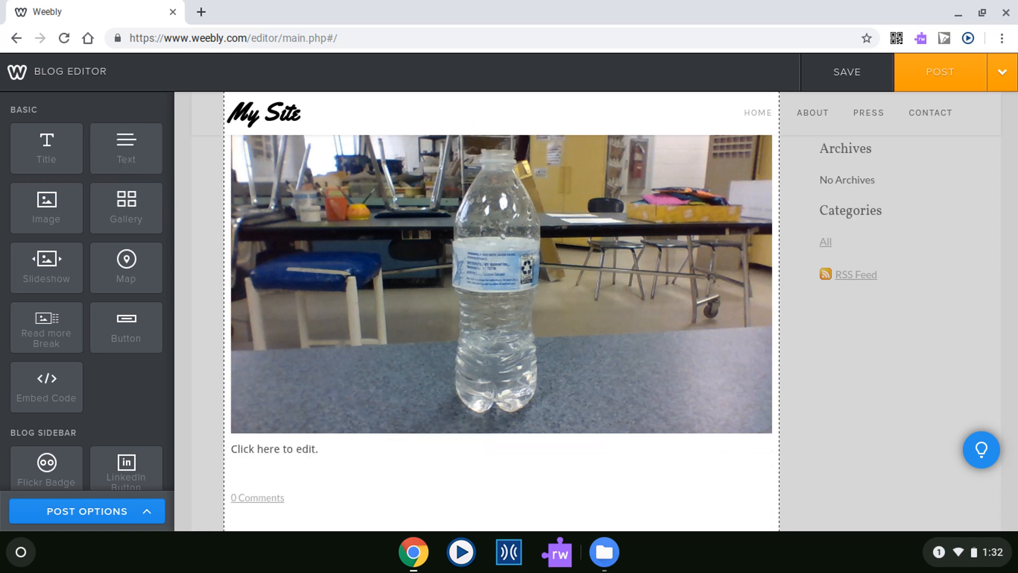
Replace the placeholder below the photo with "Start typing all about your art and stuff and thing.....".
mouse_move(260, 481)
left_mouse_down()
mouse_move(218, 419)
mouse_move(342, 443)
mouse_move(253, 481)
left_mouse_up()
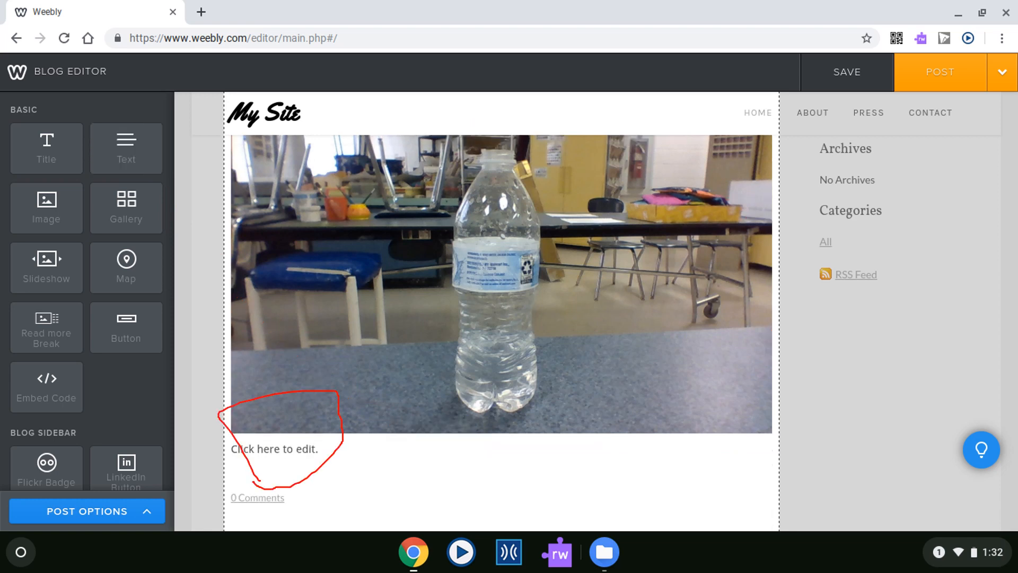
mouse_move(265, 436)
left_mouse_down()
mouse_move(283, 470)
mouse_move(255, 455)
left_mouse_up()
left_click_drag(335, 445, 348, 450)
left_click_drag(367, 450, 398, 456)
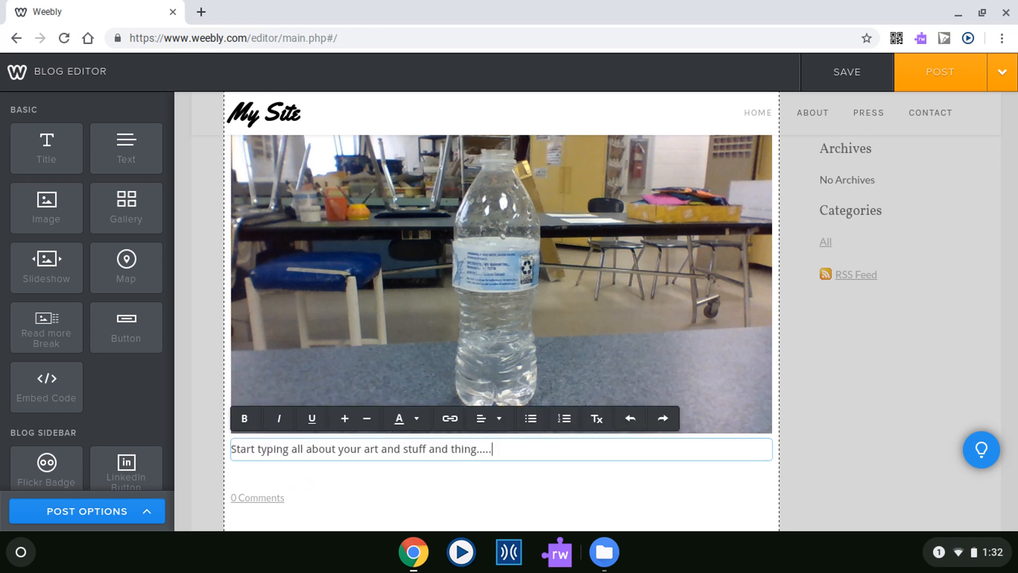
Examine the formatting options available for the paragraph below the photo, such as bold, italic, text size and colour.
left_click_drag(243, 464, 506, 462)
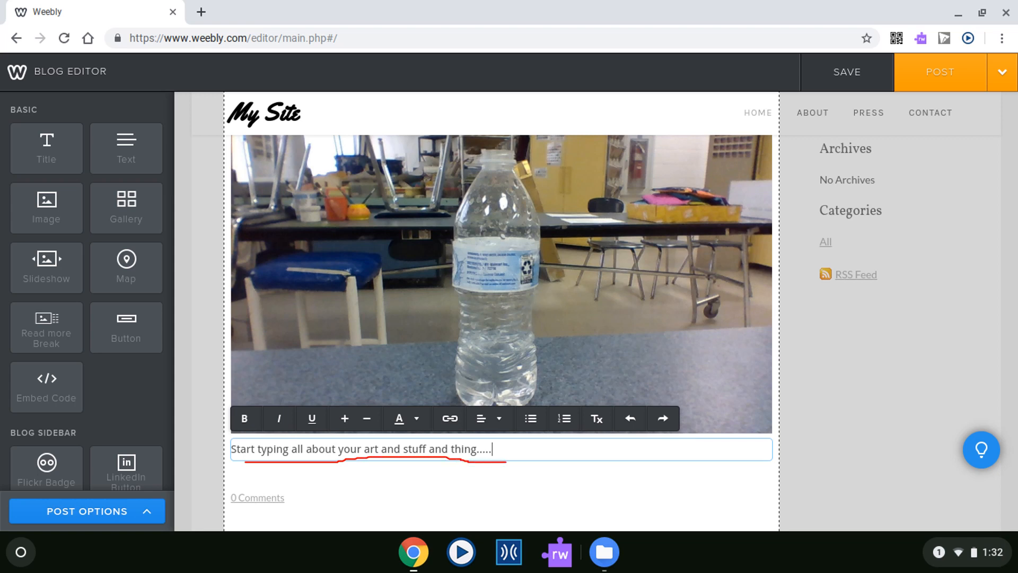
left_click_drag(455, 335, 544, 339)
mouse_move(231, 395)
left_mouse_down()
mouse_move(592, 398)
mouse_move(666, 456)
mouse_move(224, 441)
mouse_move(230, 390)
mouse_move(232, 433)
mouse_move(295, 418)
mouse_move(422, 418)
left_mouse_up()
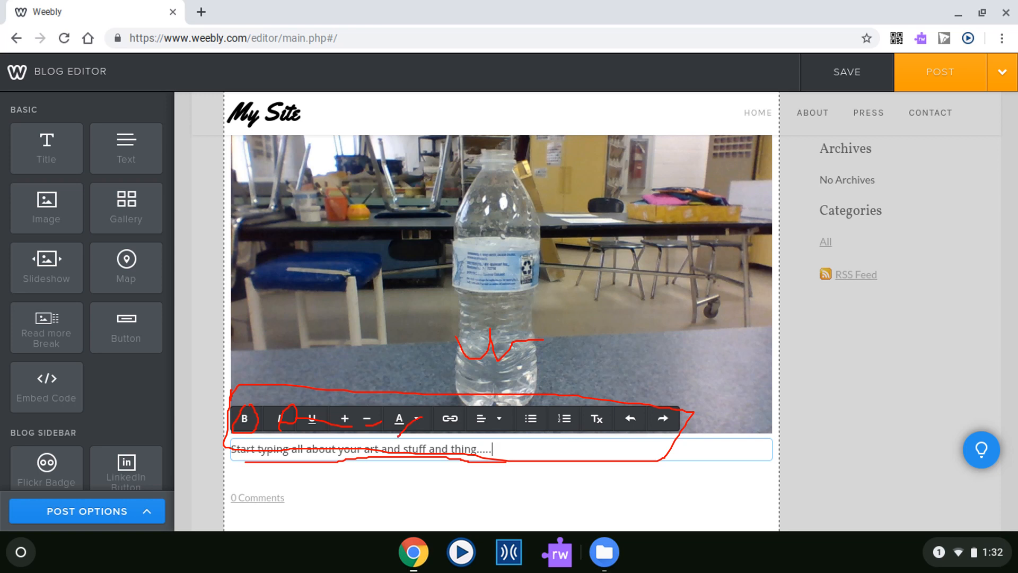
mouse_move(284, 455)
left_mouse_down()
mouse_move(400, 456)
mouse_move(289, 465)
left_mouse_up()
left_click_drag(295, 466, 387, 473)
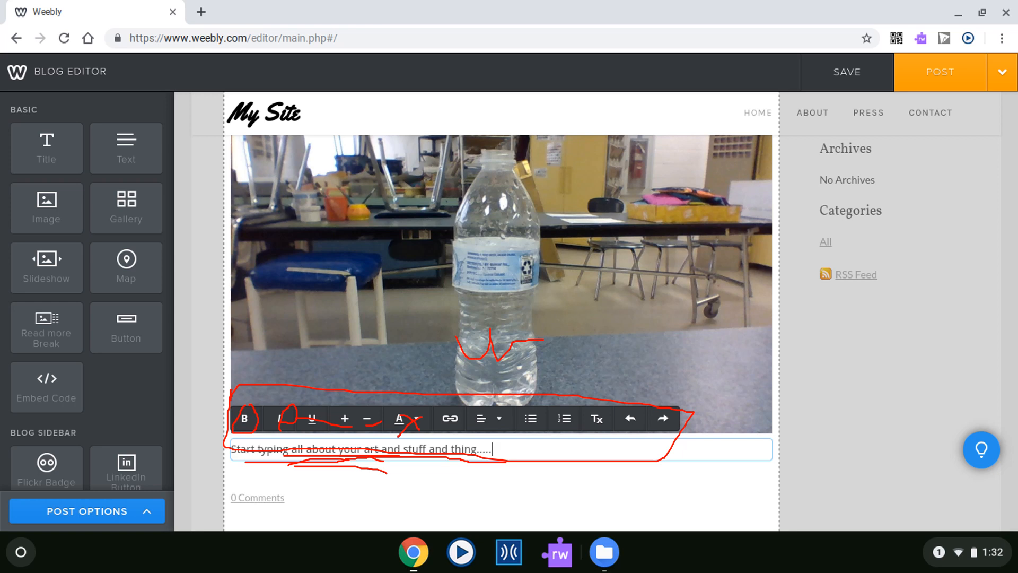
left_click_drag(428, 194, 533, 265)
left_click_drag(282, 117, 309, 146)
left_click_drag(296, 453, 362, 494)
Post the finished blog entry to the blog page.
mouse_move(914, 204)
left_mouse_down()
mouse_move(910, 98)
mouse_move(926, 90)
mouse_move(932, 109)
left_mouse_up()
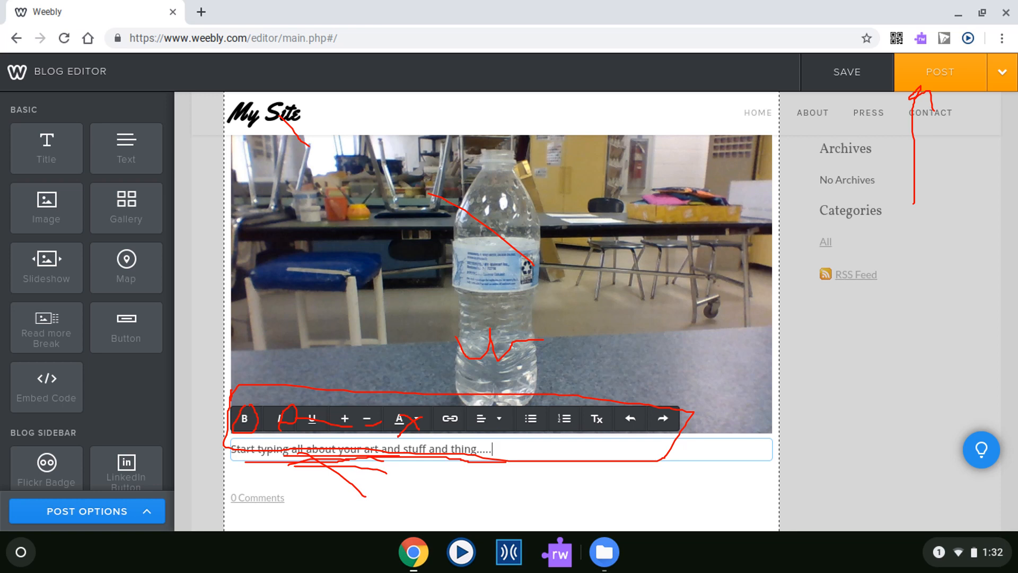
mouse_move(896, 77)
left_mouse_down()
mouse_move(984, 53)
mouse_move(917, 126)
mouse_move(890, 76)
left_mouse_up()
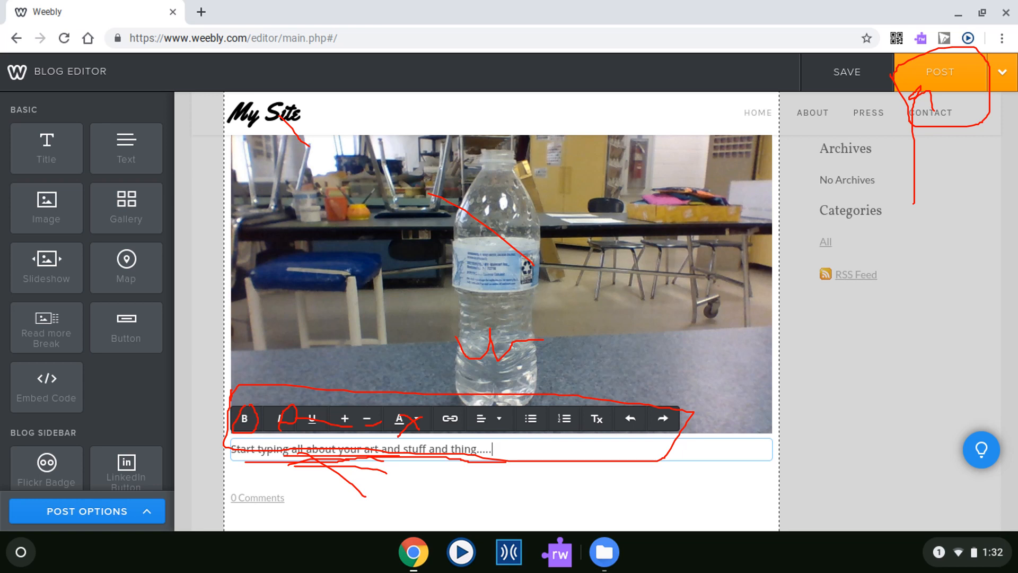
left_click_drag(927, 88, 984, 88)
left_click_drag(927, 85, 958, 85)
left_click_drag(927, 77, 957, 80)
key("Escape")
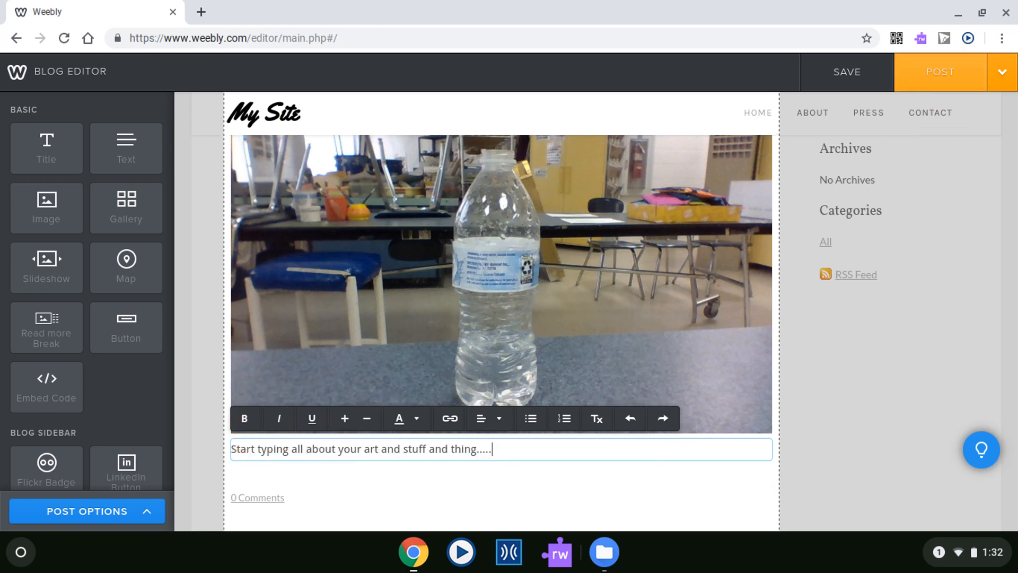
mouse_move(892, 73)
left_mouse_down()
mouse_move(1017, 81)
mouse_move(909, 52)
left_mouse_up()
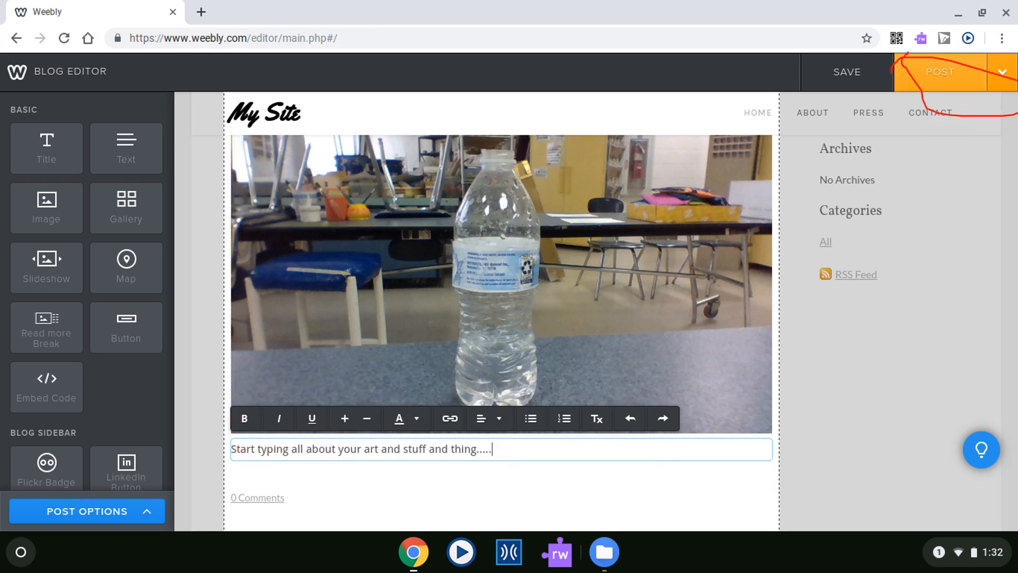
mouse_move(969, 56)
left_mouse_down()
mouse_move(931, 96)
mouse_move(963, 89)
mouse_move(974, 99)
left_mouse_up()
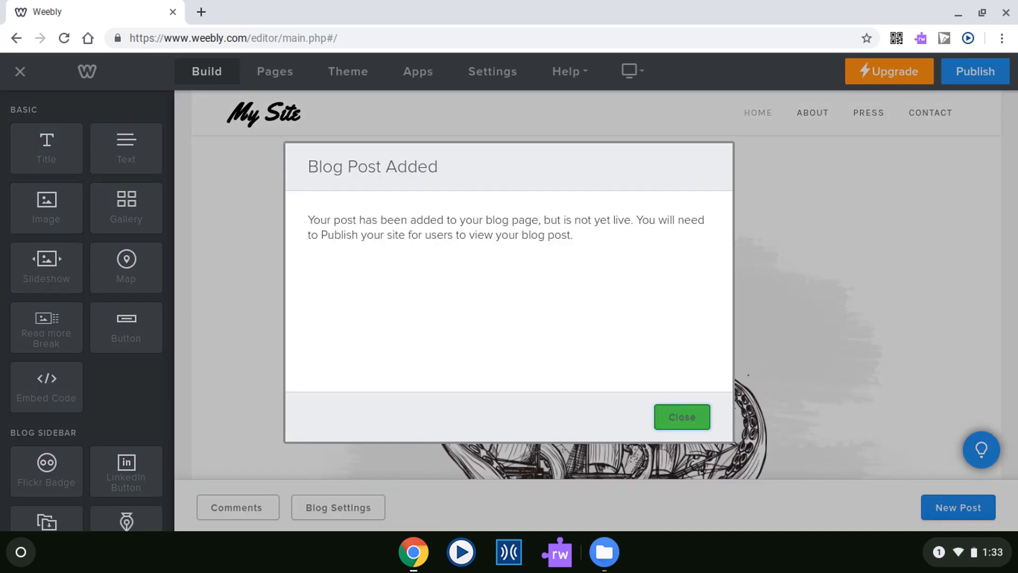
Dismiss the notice about the added blog post and publish the website.
left_click_drag(325, 186, 450, 183)
left_click_drag(341, 227, 722, 235)
mouse_move(323, 247)
left_mouse_down()
mouse_move(318, 214)
mouse_move(390, 258)
mouse_move(321, 242)
mouse_move(364, 252)
left_mouse_up()
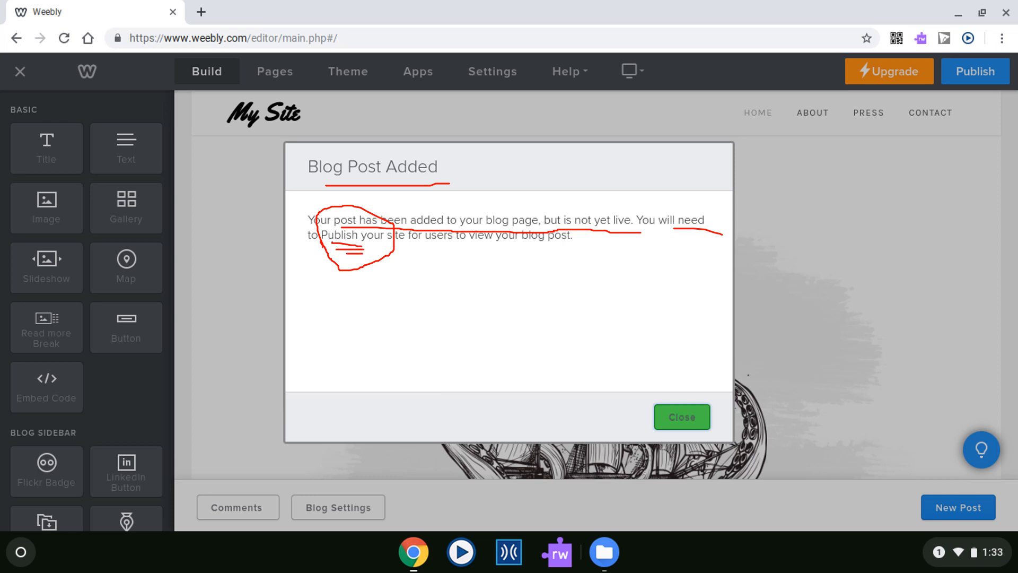
mouse_move(678, 398)
left_mouse_down()
mouse_move(675, 423)
mouse_move(711, 443)
left_mouse_up()
mouse_move(872, 231)
left_mouse_down()
mouse_move(954, 86)
mouse_move(944, 105)
mouse_move(967, 108)
mouse_move(952, 44)
mouse_move(990, 122)
mouse_move(914, 95)
left_mouse_up()
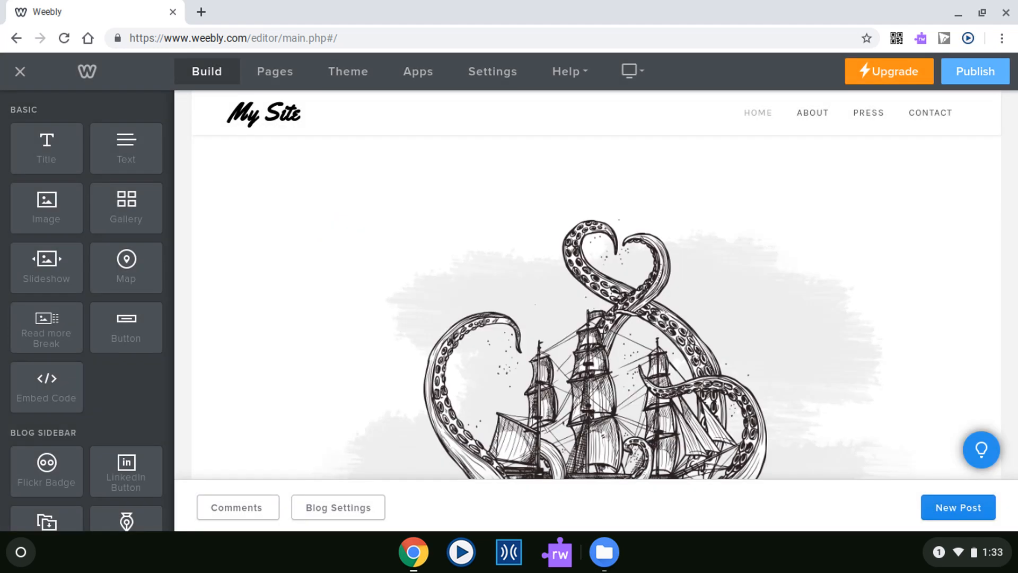
mouse_move(1005, 52)
left_mouse_down()
mouse_move(993, 52)
mouse_move(926, 126)
mouse_move(994, 89)
mouse_move(1004, 57)
mouse_move(972, 68)
mouse_move(992, 113)
left_mouse_up()
left_click_drag(953, 84, 983, 62)
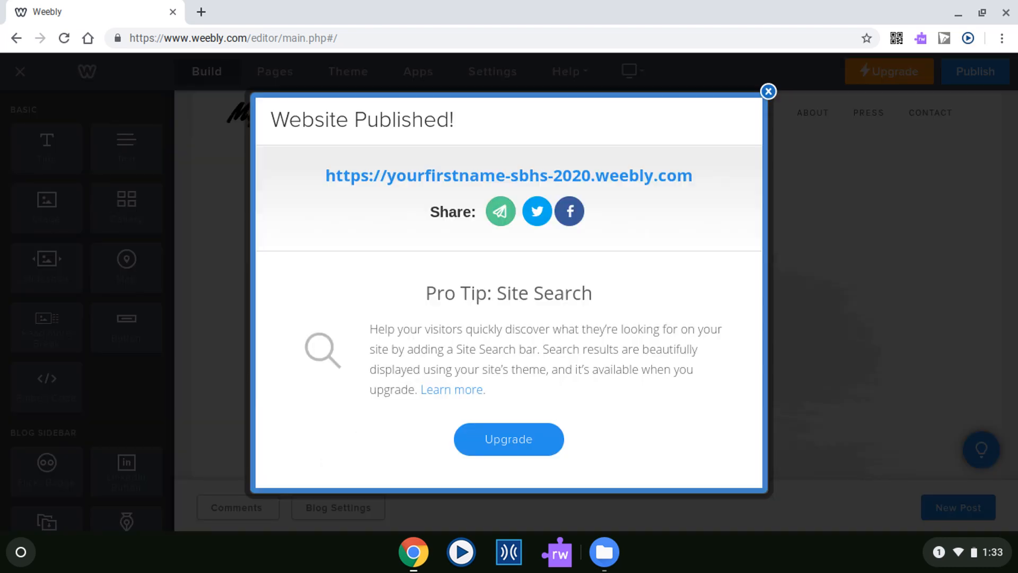
Close the publication notice and select the placeholder description under Author in the blog sidebar.
mouse_move(291, 131)
left_mouse_down()
mouse_move(467, 135)
mouse_move(439, 142)
left_mouse_up()
mouse_move(318, 209)
left_mouse_down()
mouse_move(453, 155)
mouse_move(737, 158)
mouse_move(528, 199)
mouse_move(319, 200)
left_mouse_up()
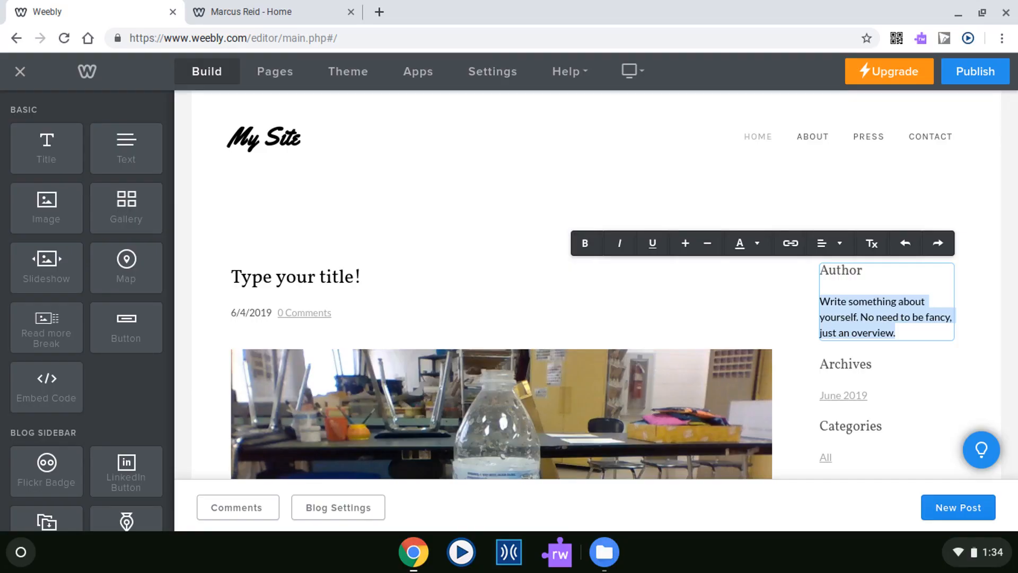
mouse_move(788, 286)
left_mouse_down()
mouse_move(802, 274)
mouse_move(949, 278)
mouse_move(847, 383)
mouse_move(804, 282)
left_mouse_up()
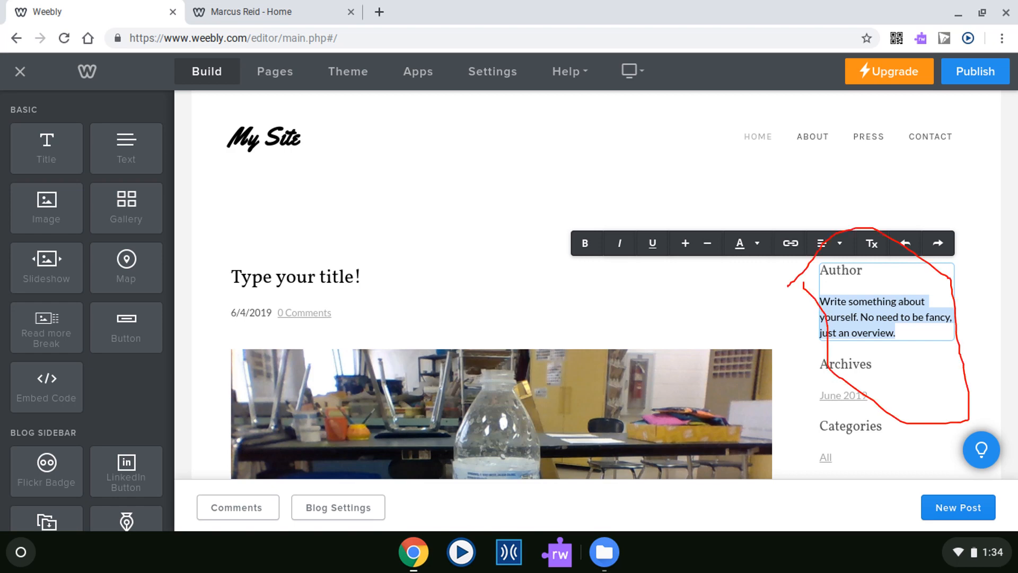
mouse_move(849, 293)
left_mouse_down()
mouse_move(855, 336)
mouse_move(840, 332)
mouse_move(876, 301)
mouse_move(883, 322)
left_mouse_up()
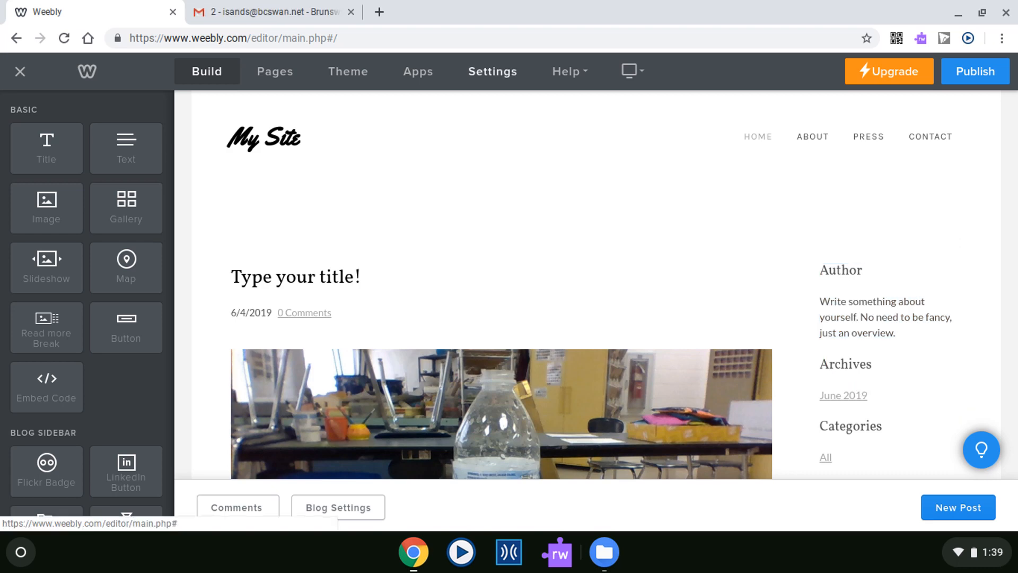
Open the General settings of the site.
mouse_move(185, 75)
left_mouse_down()
mouse_move(250, 59)
mouse_move(217, 92)
mouse_move(182, 82)
left_mouse_up()
mouse_move(467, 51)
left_mouse_down()
mouse_move(535, 106)
mouse_move(465, 93)
mouse_move(486, 92)
left_mouse_up()
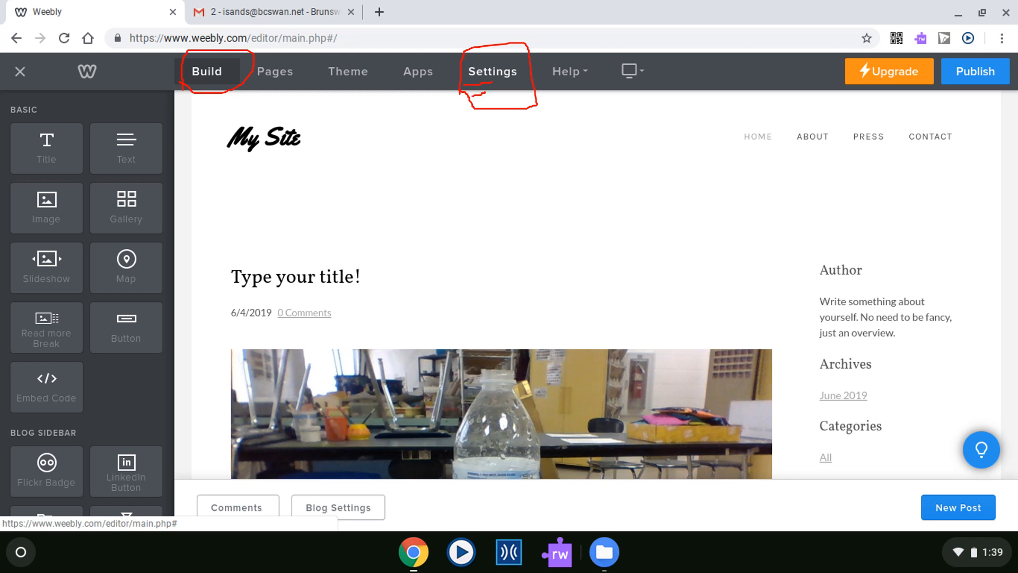
left_click_drag(522, 44, 488, 98)
left_click_drag(487, 60, 517, 105)
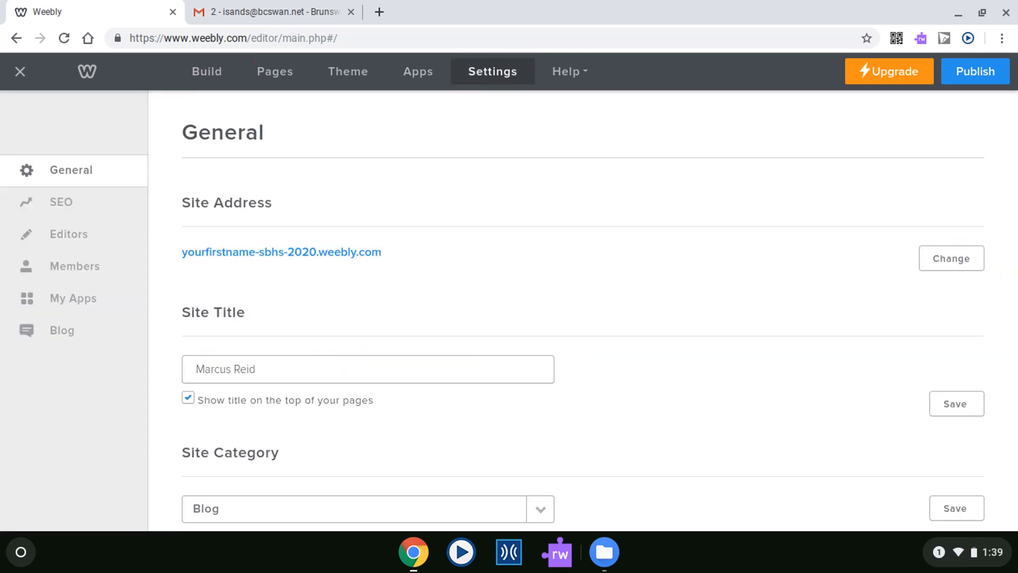
Change the site title to "My Cool Art Site".
left_click_drag(466, 82, 576, 90)
mouse_move(173, 331)
left_mouse_down()
mouse_move(205, 269)
mouse_move(236, 349)
mouse_move(170, 325)
left_mouse_up()
left_click_drag(202, 382, 257, 382)
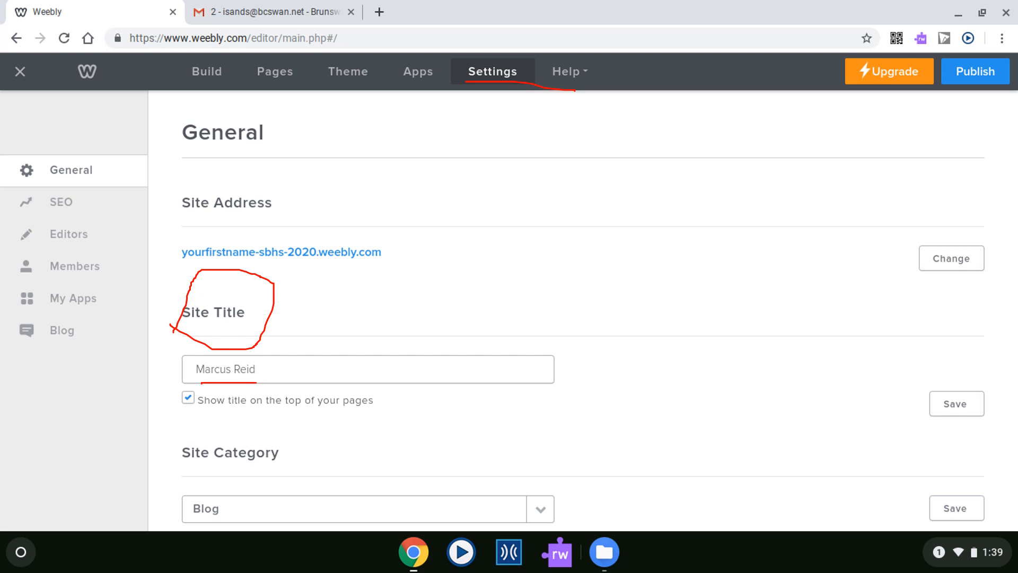
left_click_drag(195, 393, 281, 391)
left_click_drag(251, 361, 244, 376)
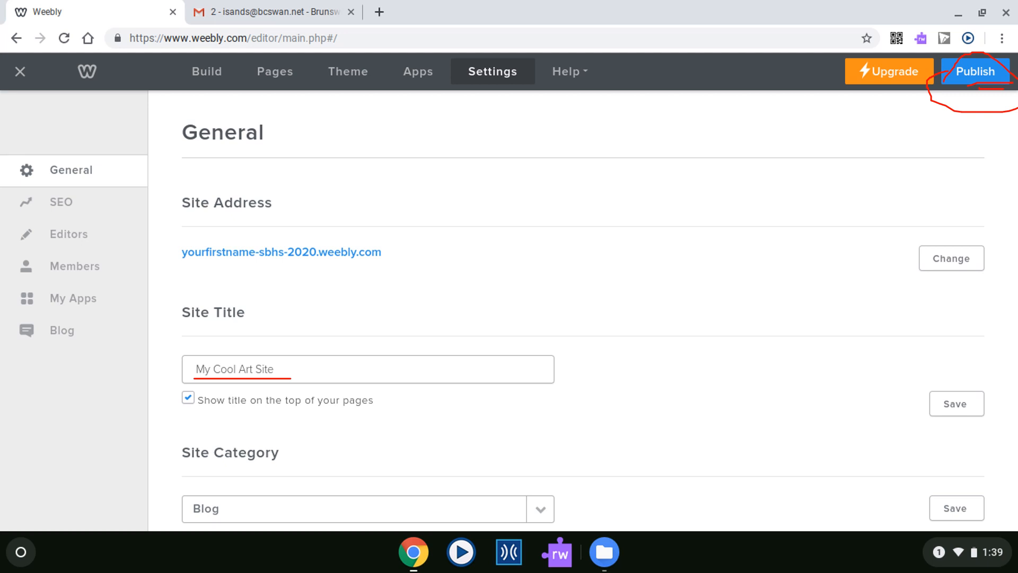
left_click_drag(981, 87, 964, 105)
left_click_drag(965, 46, 981, 136)
left_click_drag(922, 110, 984, 54)
left_click_drag(70, 200, 55, 336)
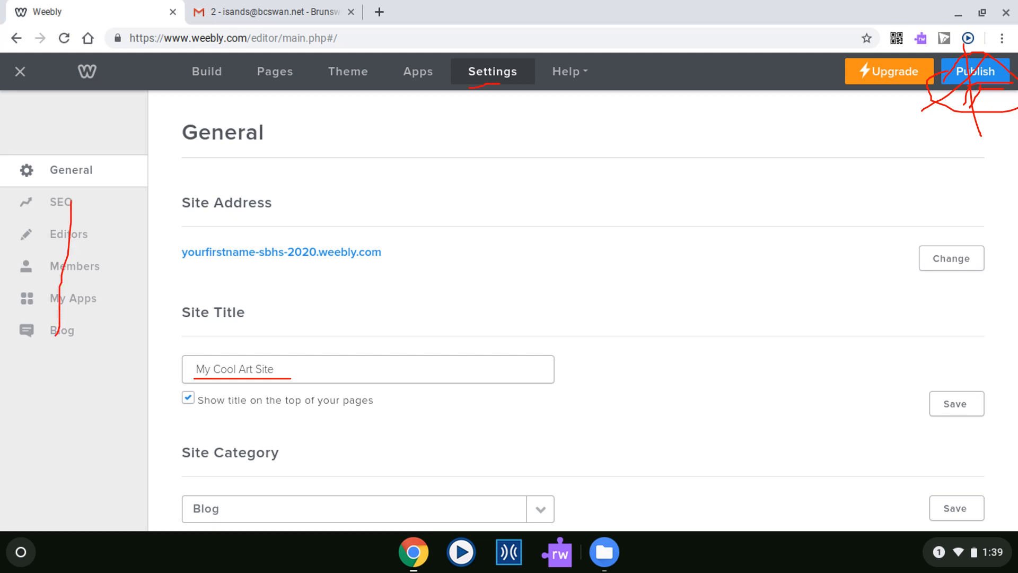
mouse_move(483, 89)
left_mouse_down()
mouse_move(278, 96)
mouse_move(281, 36)
mouse_move(300, 79)
left_mouse_up()
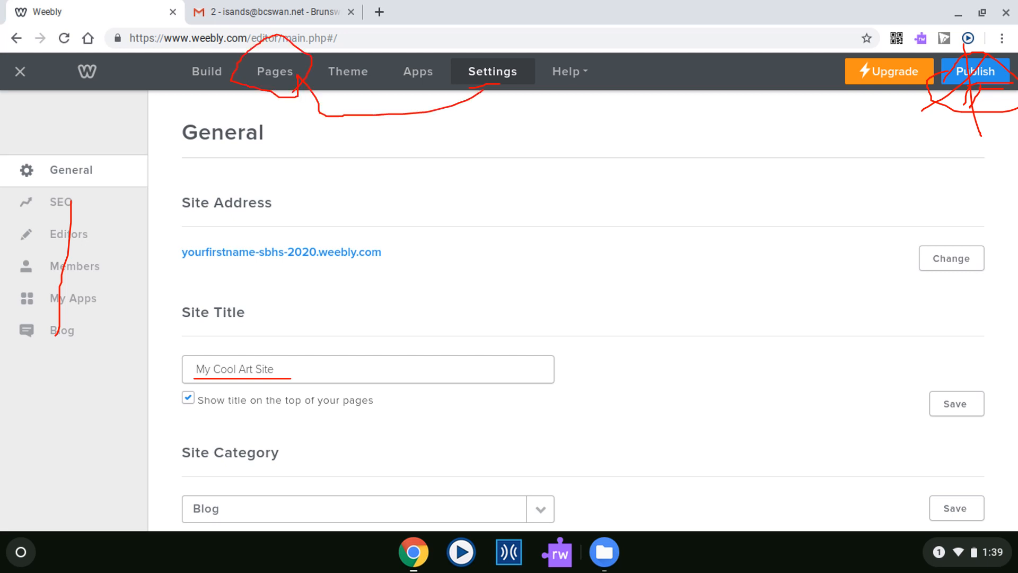
key("Escape")
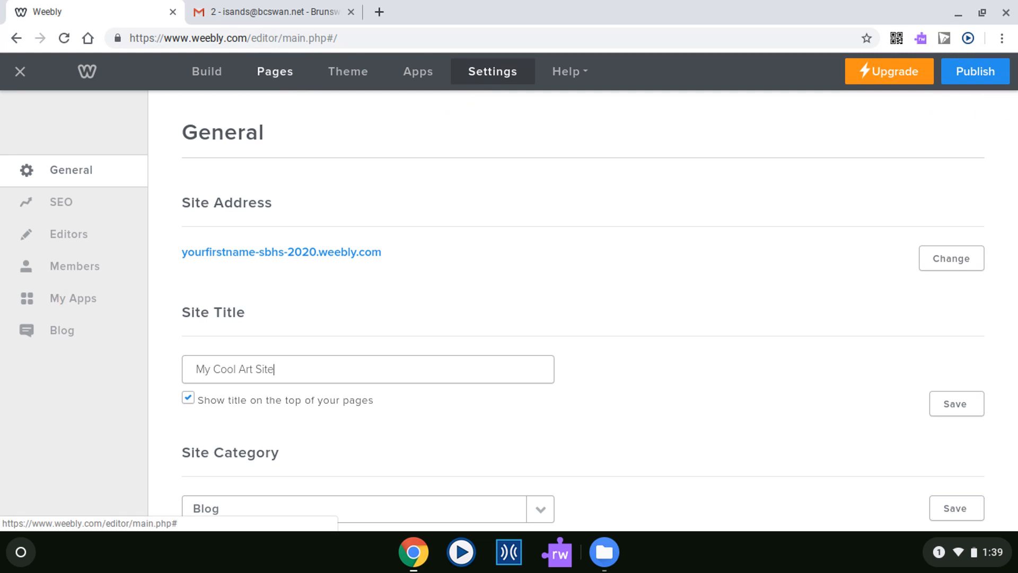
Open the site's page list and display the Contact page.
left_click(275, 71)
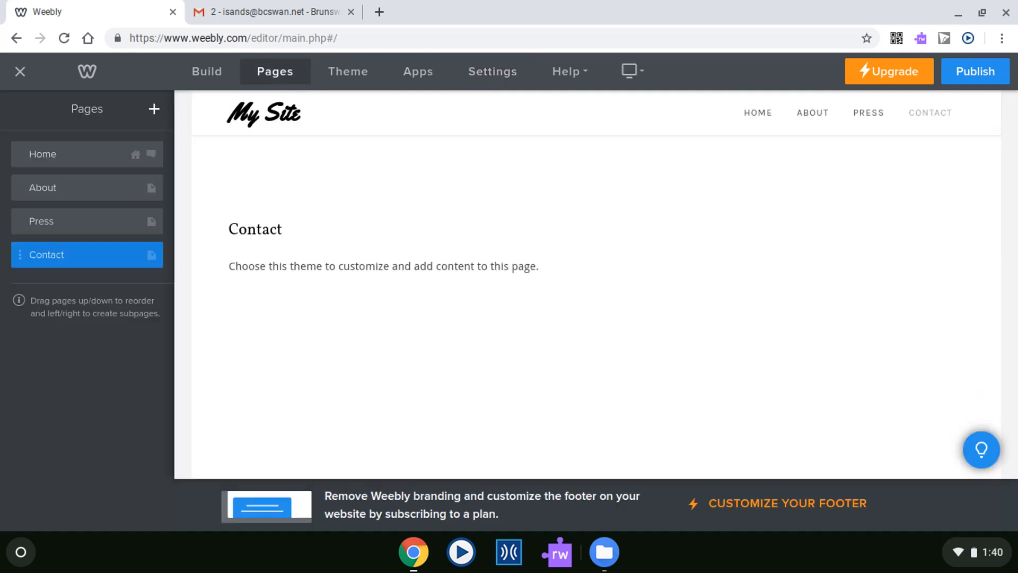
mouse_move(243, 80)
left_mouse_down()
mouse_move(305, 52)
mouse_move(254, 99)
left_mouse_up()
left_click_drag(752, 127, 970, 125)
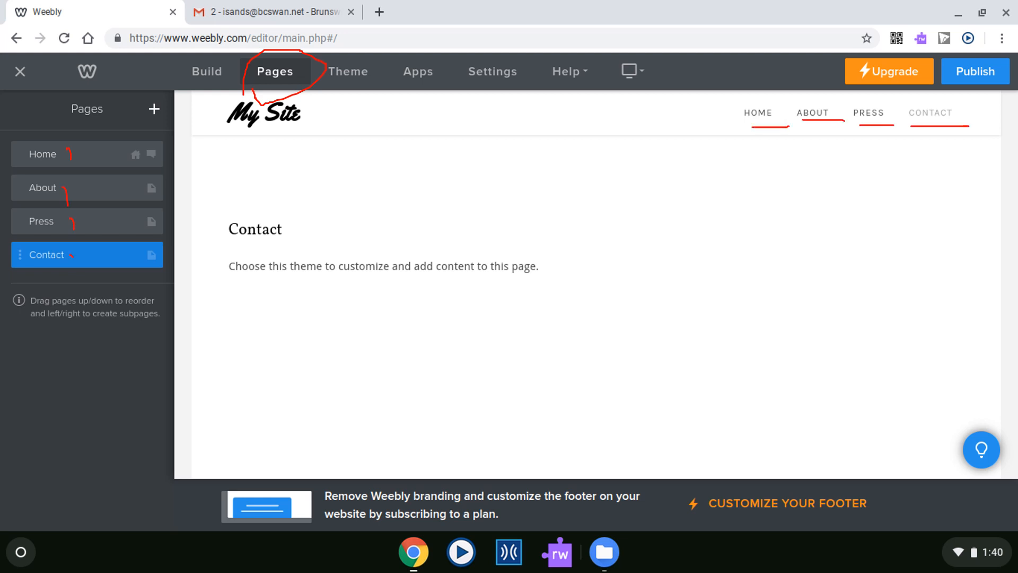
mouse_move(736, 106)
left_mouse_down()
mouse_move(799, 126)
mouse_move(715, 113)
mouse_move(740, 104)
left_mouse_up()
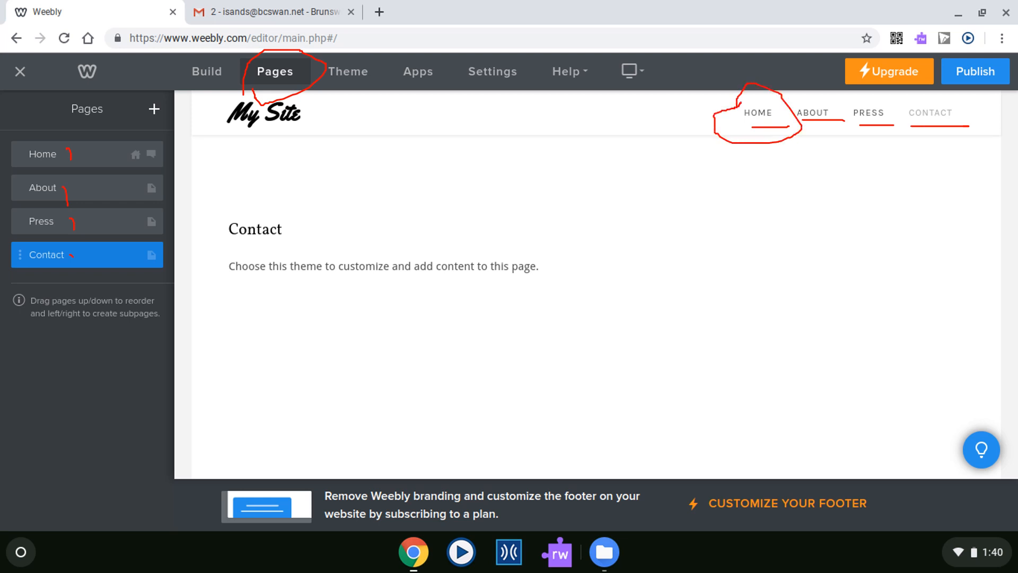
mouse_move(810, 128)
left_mouse_down()
mouse_move(844, 127)
mouse_move(829, 133)
left_mouse_up()
mouse_move(867, 98)
left_mouse_down()
mouse_move(878, 149)
mouse_move(881, 98)
mouse_move(931, 134)
mouse_move(951, 102)
left_mouse_up()
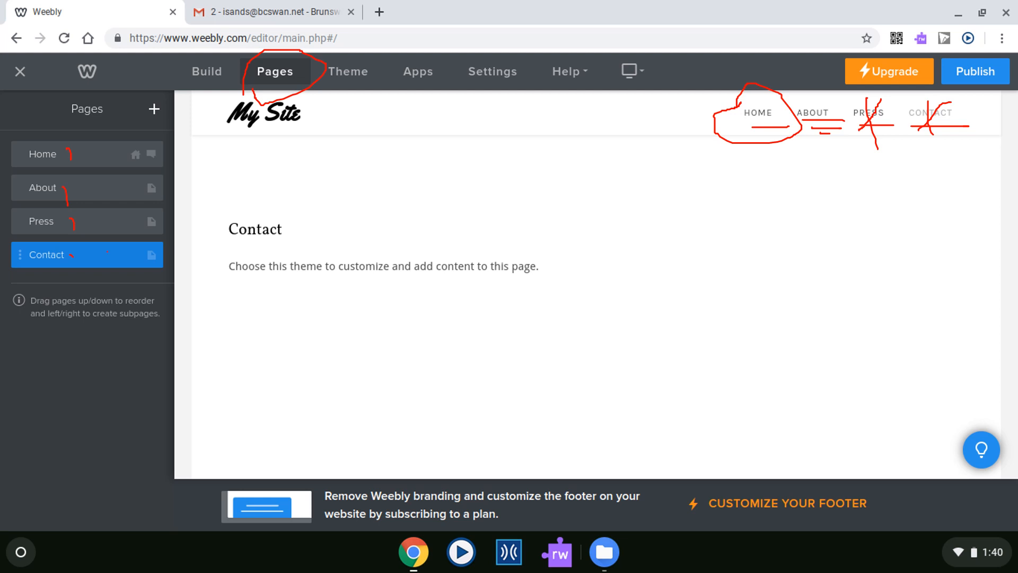
mouse_move(106, 252)
left_mouse_down()
mouse_move(42, 254)
mouse_move(49, 237)
mouse_move(57, 272)
mouse_move(28, 252)
left_mouse_up()
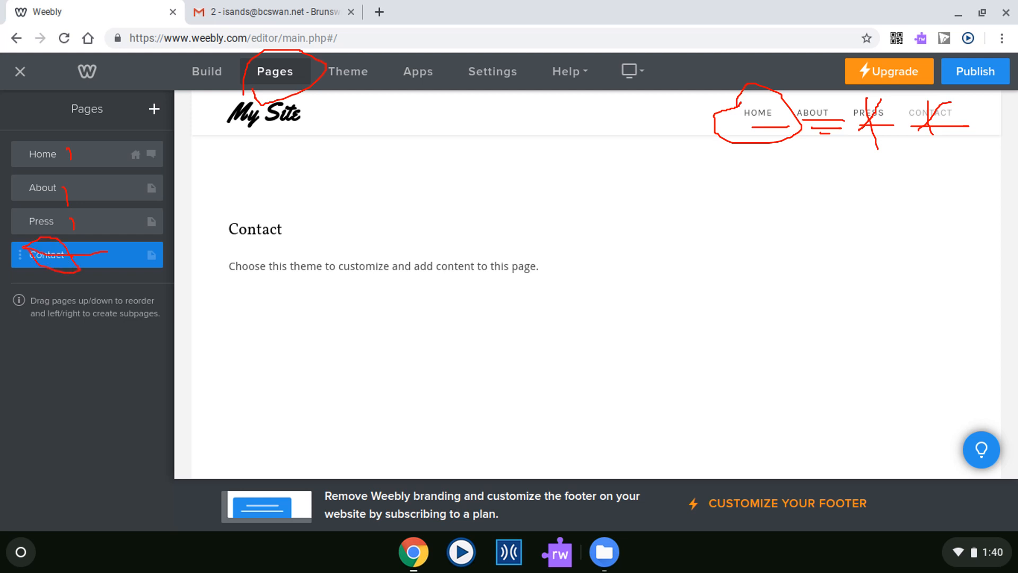
key("z")
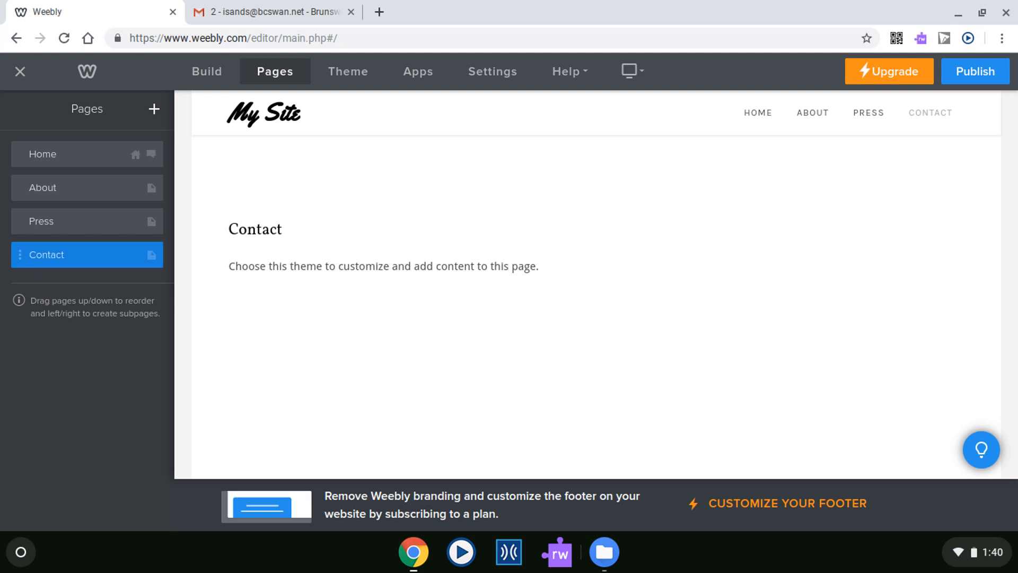
mouse_move(110, 275)
left_mouse_down()
mouse_move(114, 249)
mouse_move(128, 268)
mouse_move(114, 345)
left_mouse_up()
key("z")
Delete the Contact page from the site and display the Home page's settings.
left_click(114, 255)
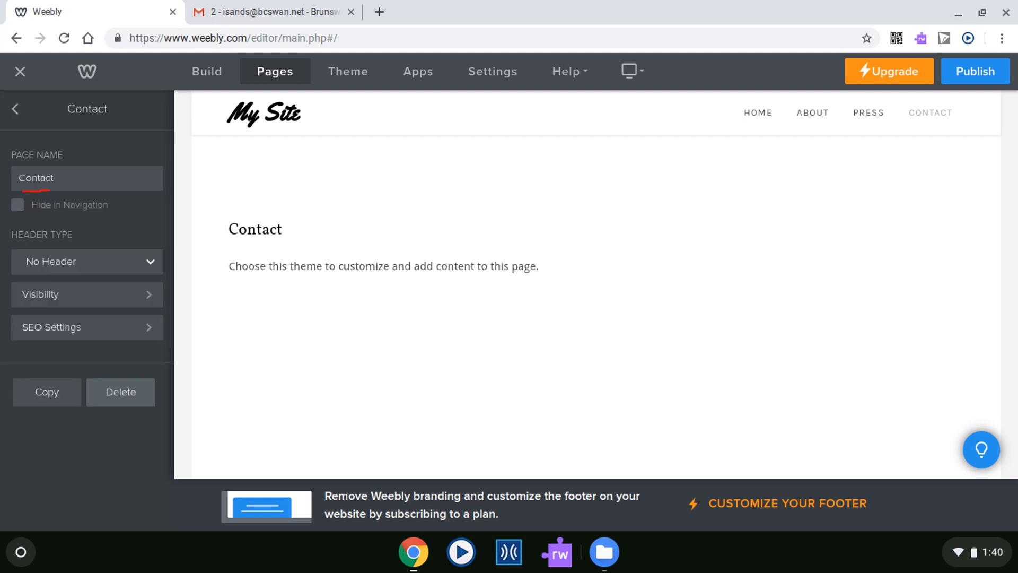
mouse_move(45, 201)
left_mouse_down()
mouse_move(98, 373)
mouse_move(148, 404)
mouse_move(82, 390)
mouse_move(113, 430)
left_mouse_up()
left_click(121, 392)
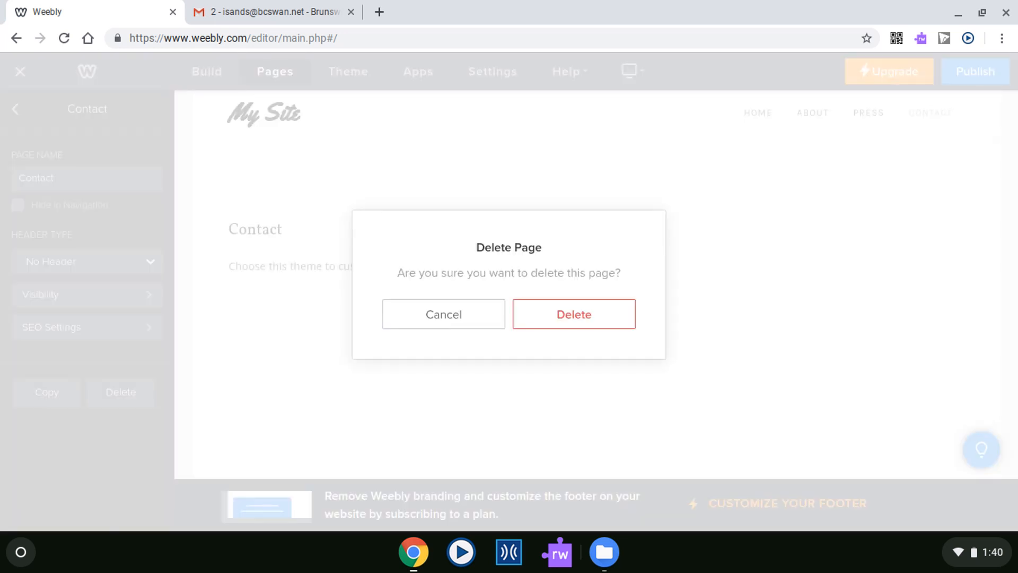
mouse_move(517, 267)
left_mouse_down()
mouse_move(644, 262)
mouse_move(510, 379)
mouse_move(542, 252)
left_mouse_up()
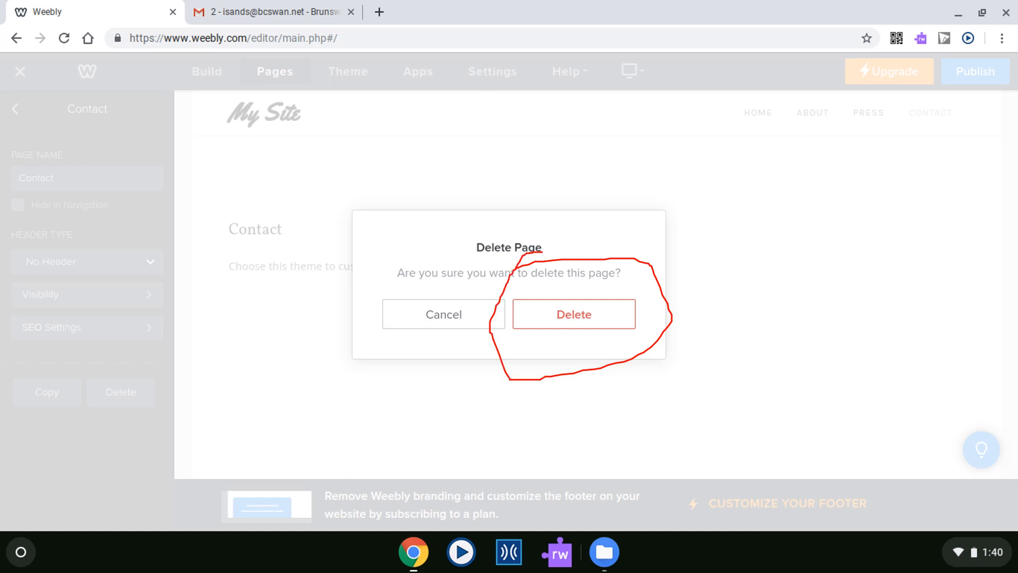
mouse_move(449, 279)
left_mouse_down()
mouse_move(618, 280)
mouse_move(566, 347)
left_mouse_up()
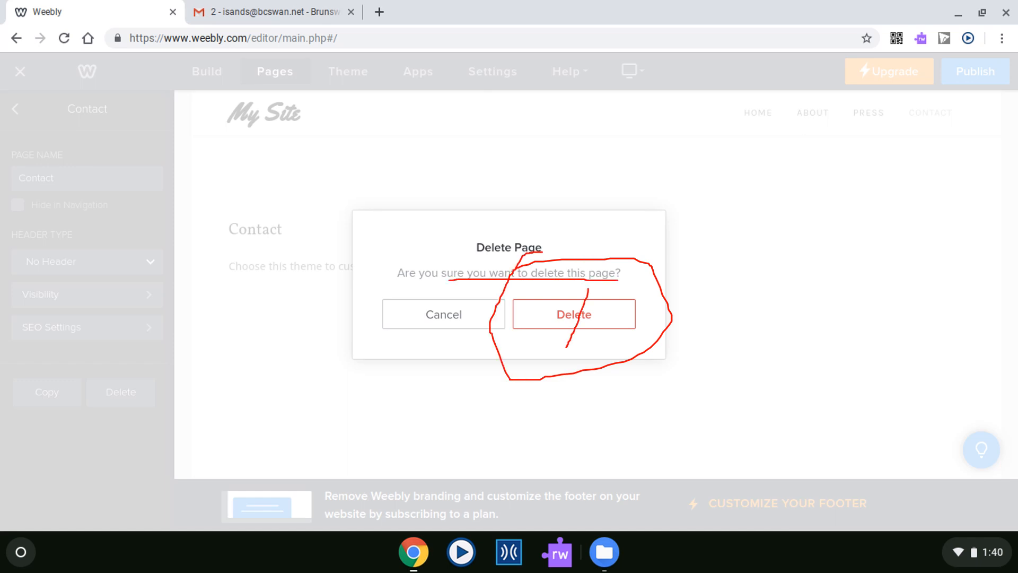
left_click_drag(563, 297, 597, 336)
left_click_drag(569, 277, 584, 355)
left_click_drag(598, 276, 560, 325)
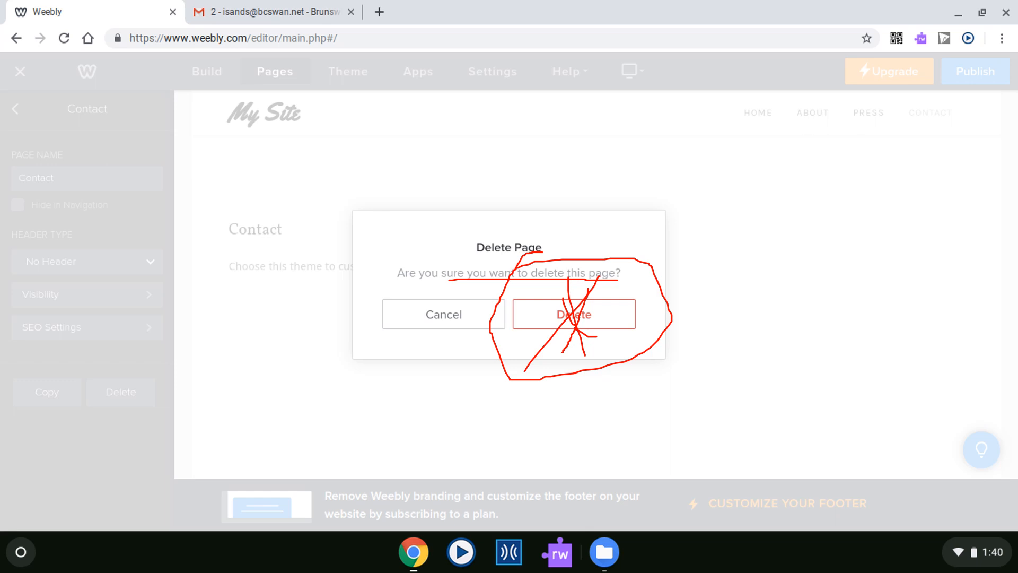
key("Escape")
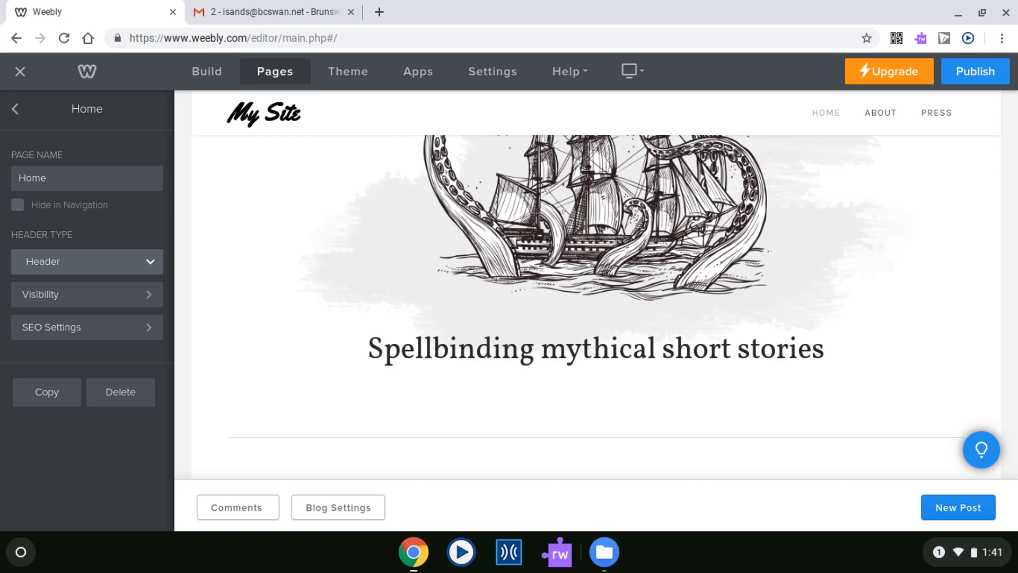
mouse_move(942, 99)
left_mouse_down()
mouse_move(941, 127)
mouse_move(958, 99)
left_mouse_up()
left_click_drag(27, 178, 38, 176)
mouse_move(530, 192)
left_mouse_down()
mouse_move(566, 179)
mouse_move(755, 297)
mouse_move(523, 201)
mouse_move(598, 162)
left_mouse_up()
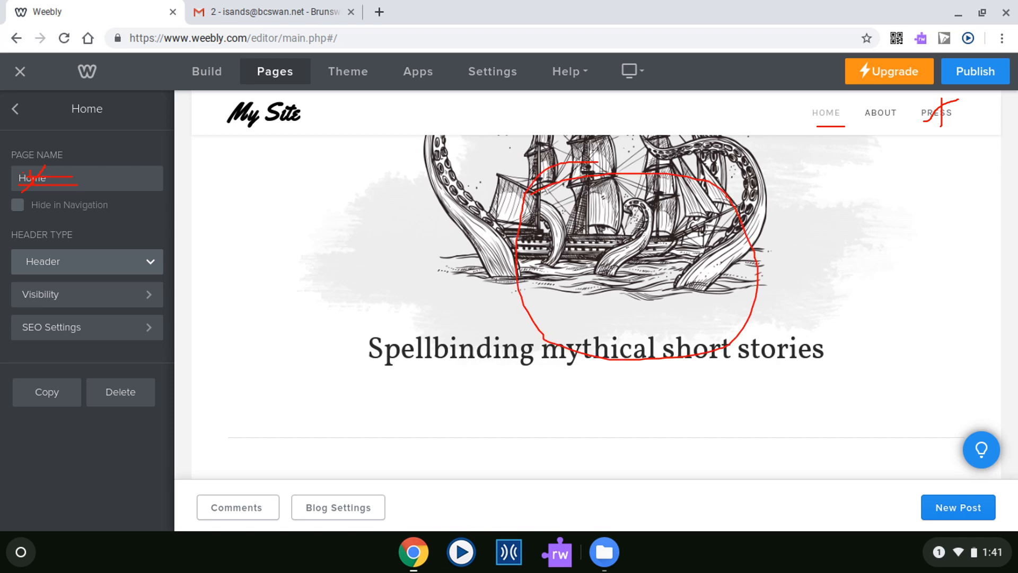
mouse_move(769, 153)
left_mouse_down()
mouse_move(740, 200)
mouse_move(768, 200)
left_mouse_up()
left_click_drag(495, 174, 455, 231)
left_click_drag(449, 191, 543, 210)
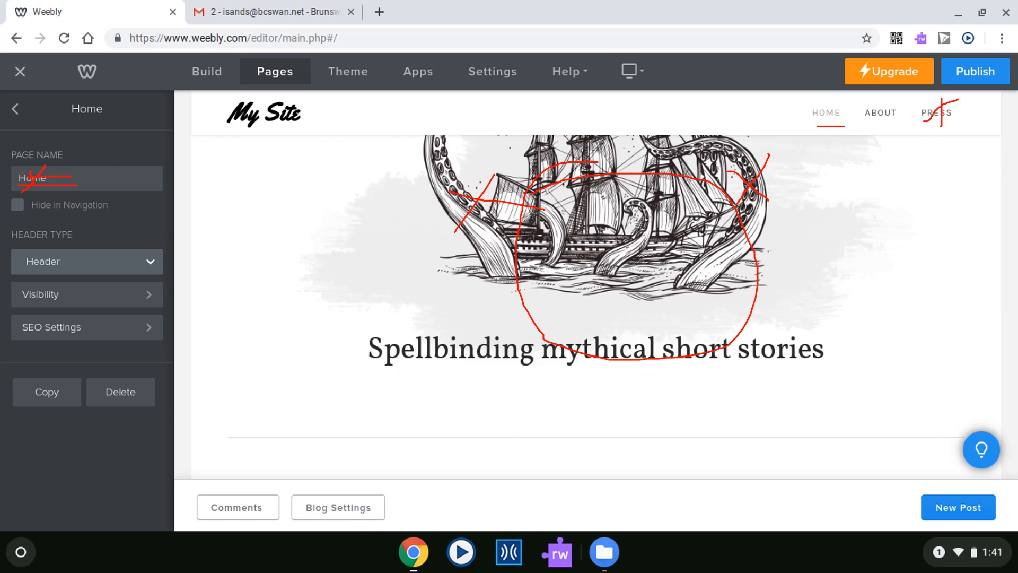
Change the Home page's header type to No Header.
left_click_drag(102, 339, 109, 372)
mouse_move(41, 273)
left_mouse_down()
mouse_move(27, 238)
mouse_move(78, 268)
left_mouse_up()
left_click(87, 262)
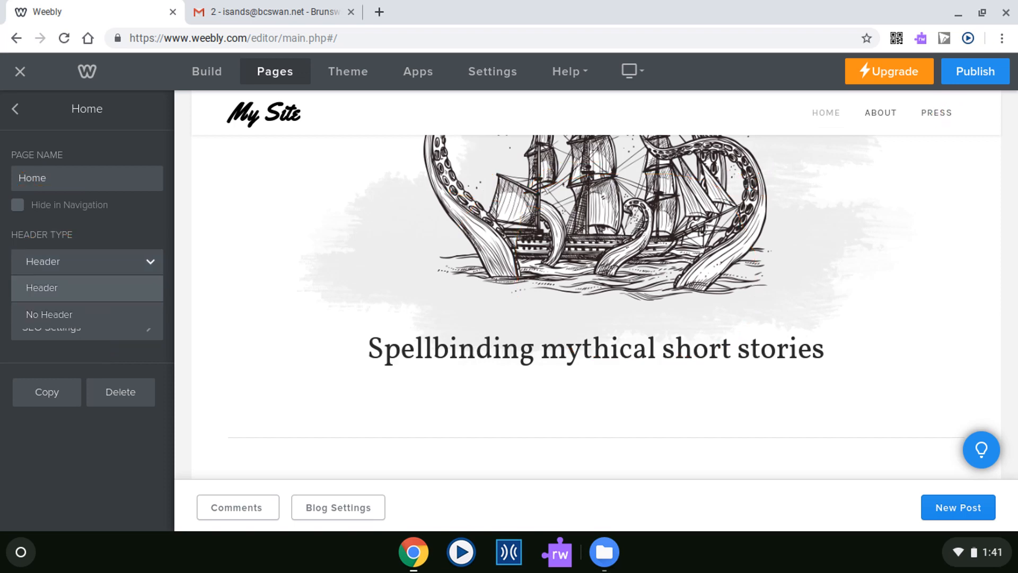
left_click_drag(40, 291, 79, 287)
left_click_drag(15, 295, 75, 294)
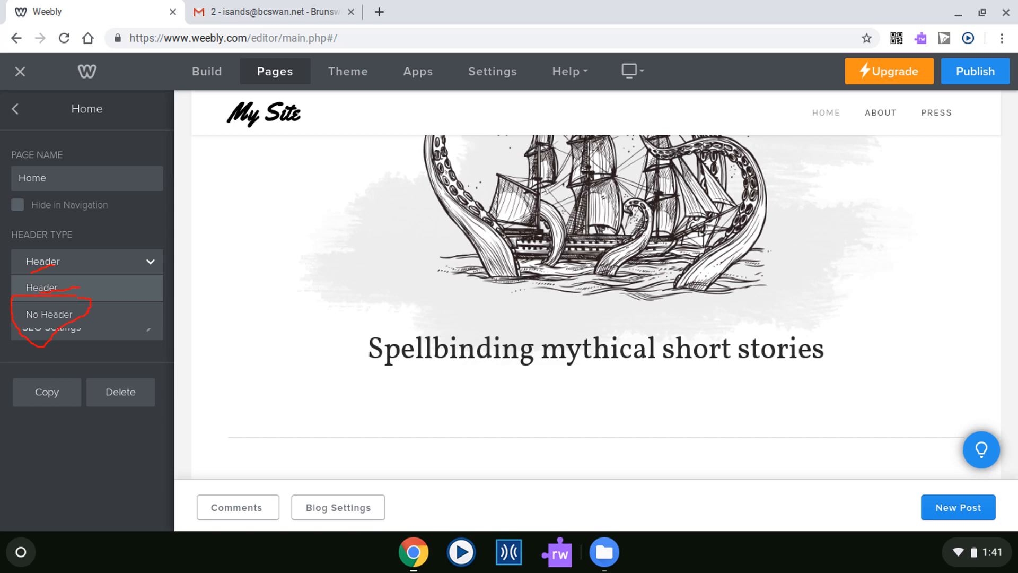
left_click_drag(551, 289, 650, 202)
left_click_drag(559, 162, 677, 277)
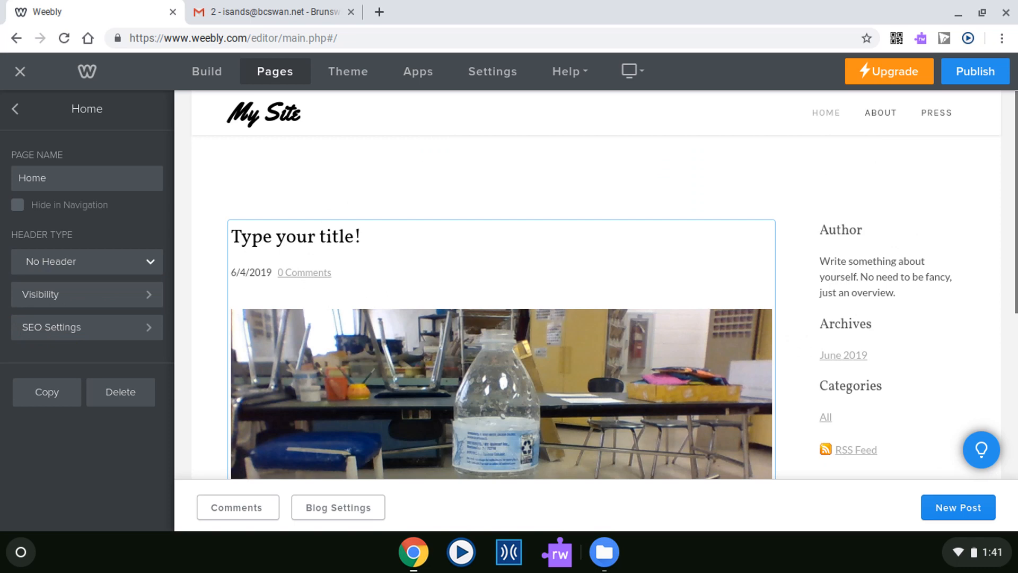
left_click_drag(217, 135, 328, 128)
mouse_move(220, 229)
left_mouse_down()
mouse_move(297, 188)
mouse_move(386, 245)
mouse_move(322, 283)
mouse_move(226, 210)
left_mouse_up()
left_click_drag(225, 209, 244, 206)
mouse_move(309, 291)
left_mouse_down()
mouse_move(453, 455)
mouse_move(411, 404)
left_mouse_up()
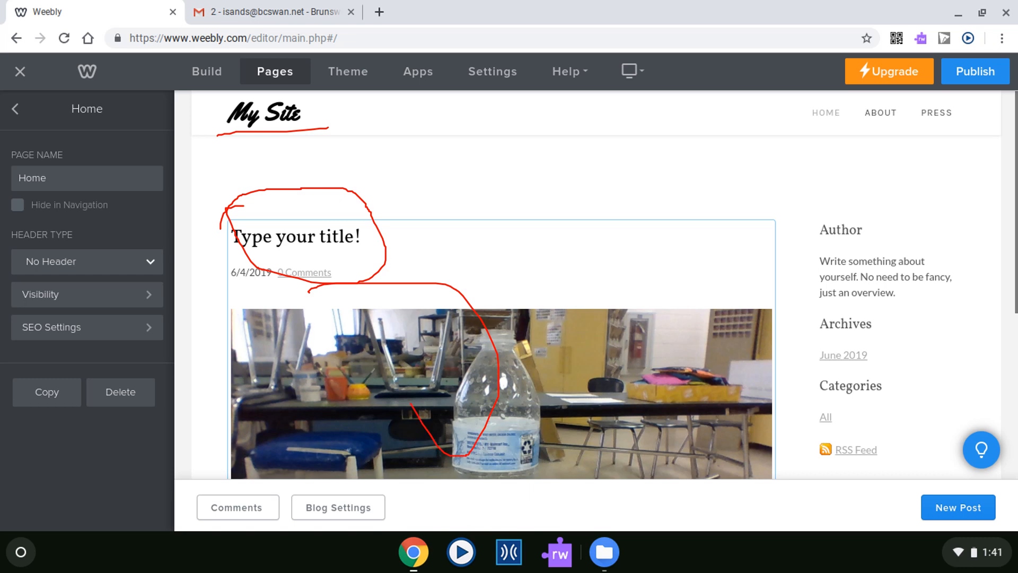
left_click_drag(349, 464, 399, 463)
left_click_drag(307, 469, 398, 470)
mouse_move(939, 198)
left_mouse_down()
mouse_move(962, 143)
mouse_move(945, 99)
mouse_move(1016, 30)
mouse_move(949, 103)
mouse_move(980, 81)
left_mouse_up()
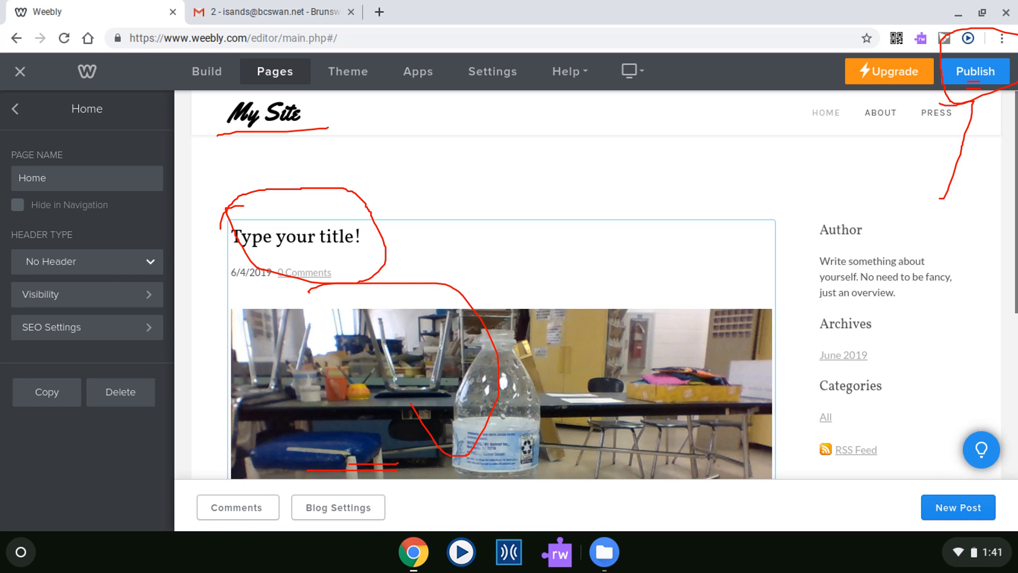
Replace the site title text in the page header with "My Cool Art Blog".
key("Escape")
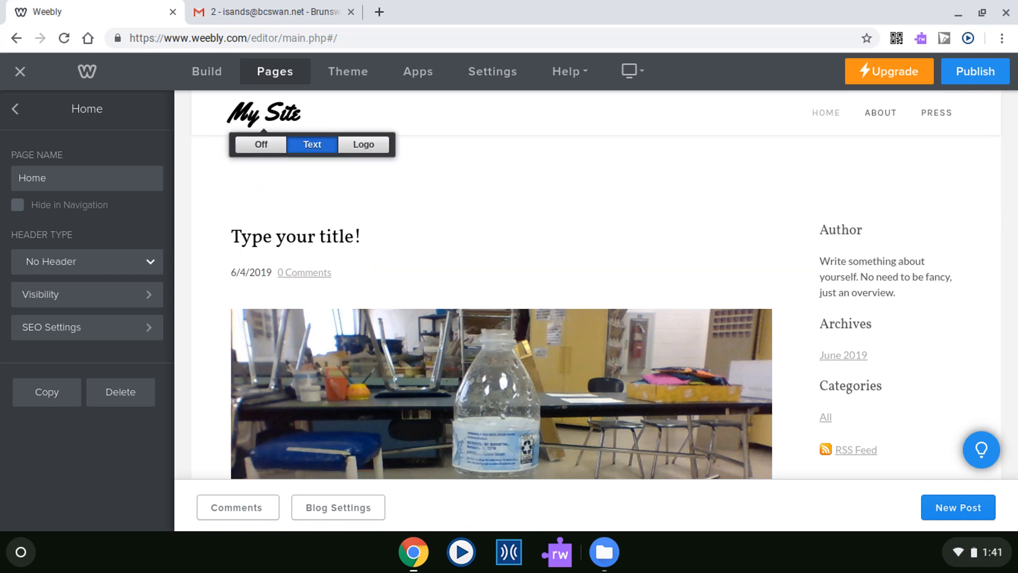
mouse_move(214, 116)
left_mouse_down()
mouse_move(378, 108)
mouse_move(238, 157)
mouse_move(218, 118)
left_mouse_up()
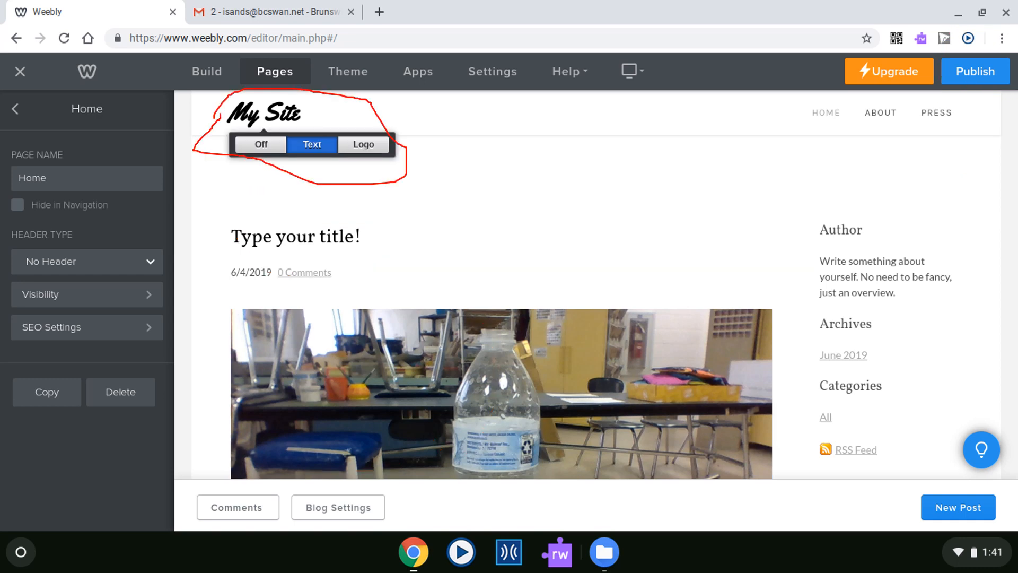
mouse_move(295, 107)
left_mouse_down()
mouse_move(283, 120)
mouse_move(299, 120)
mouse_move(255, 155)
mouse_move(278, 152)
left_mouse_up()
mouse_move(363, 131)
left_mouse_down()
mouse_move(369, 184)
mouse_move(354, 156)
left_mouse_up()
mouse_move(290, 129)
left_mouse_down()
mouse_move(351, 149)
mouse_move(302, 165)
mouse_move(289, 153)
left_mouse_up()
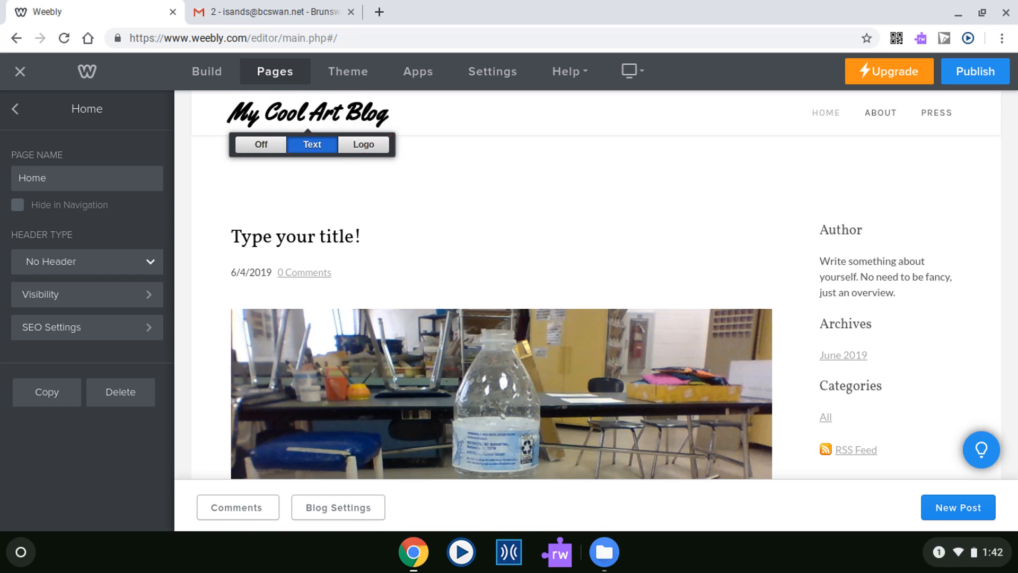
Publish the updated site.
left_click_drag(248, 123, 380, 110)
left_click_drag(269, 126, 335, 134)
mouse_move(340, 184)
left_mouse_down()
mouse_move(816, 156)
mouse_move(1012, 42)
mouse_move(900, 134)
left_mouse_up()
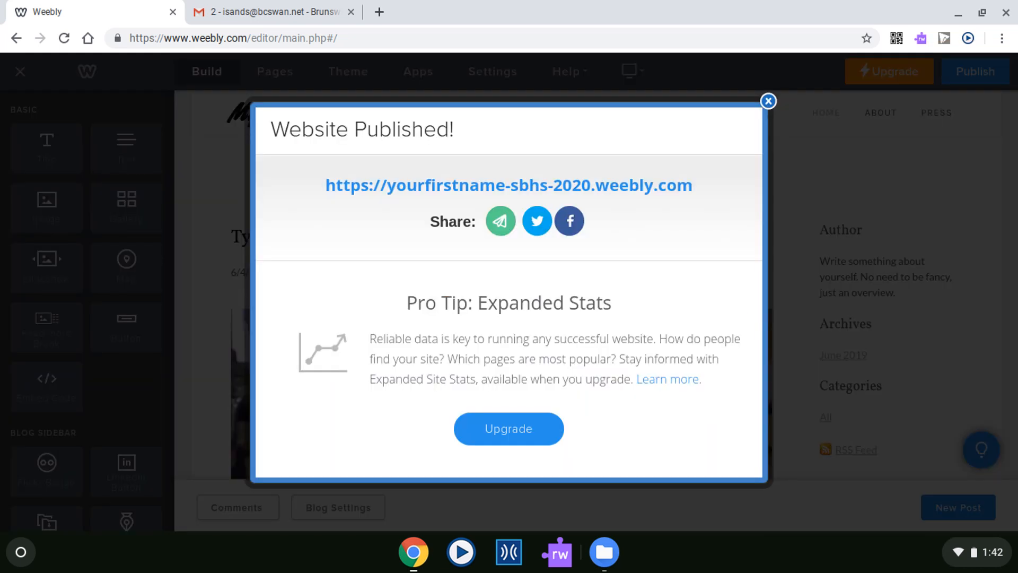
Close the publication notice and return to the blog page in the editor.
mouse_move(324, 205)
left_mouse_down()
mouse_move(687, 208)
mouse_move(580, 148)
mouse_move(327, 161)
mouse_move(329, 201)
left_mouse_up()
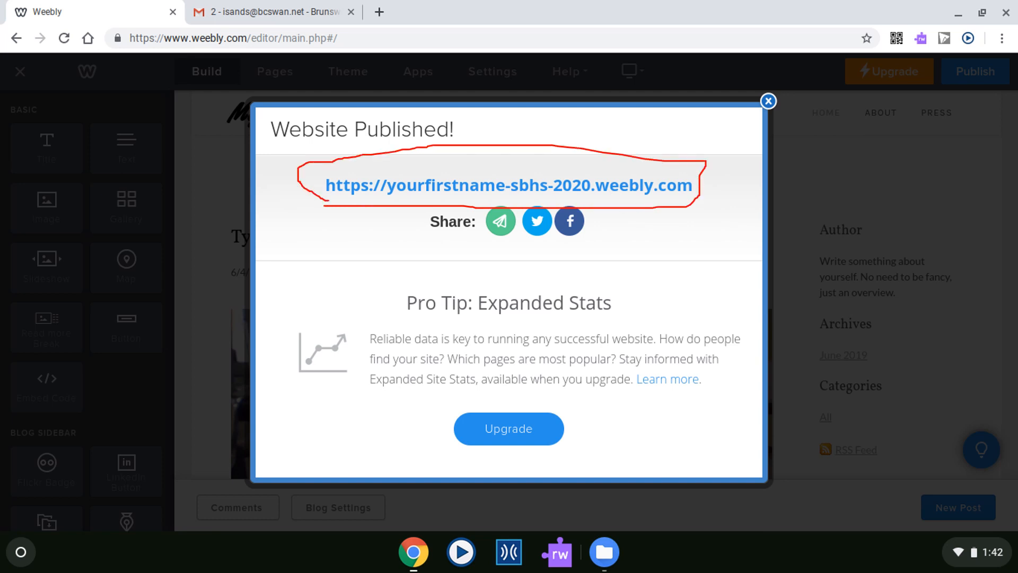
mouse_move(759, 88)
left_mouse_down()
mouse_move(777, 115)
mouse_move(751, 111)
mouse_move(743, 126)
left_mouse_up()
mouse_move(931, 471)
left_mouse_down()
mouse_move(999, 493)
mouse_move(945, 477)
left_mouse_up()
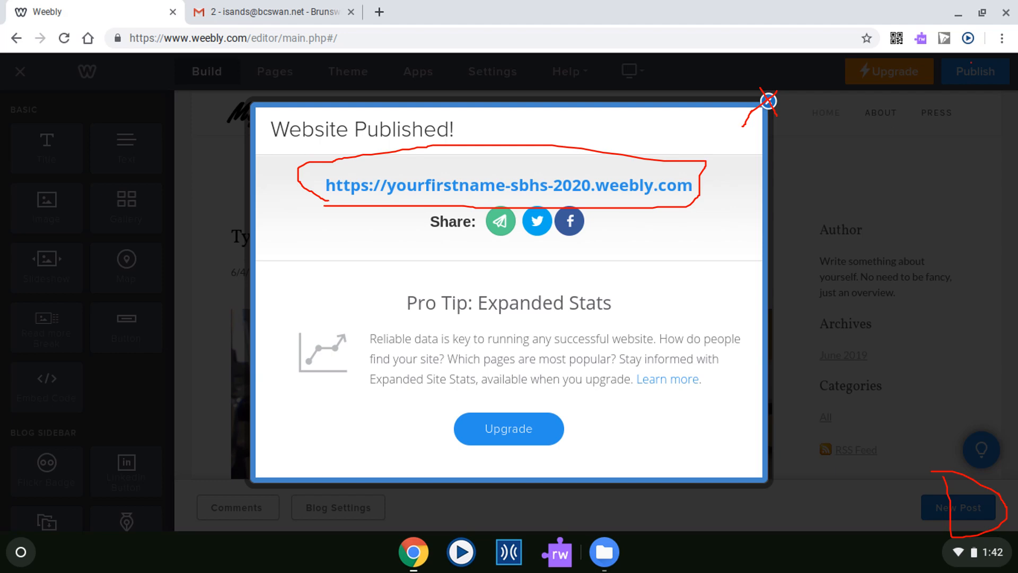
key("Right")
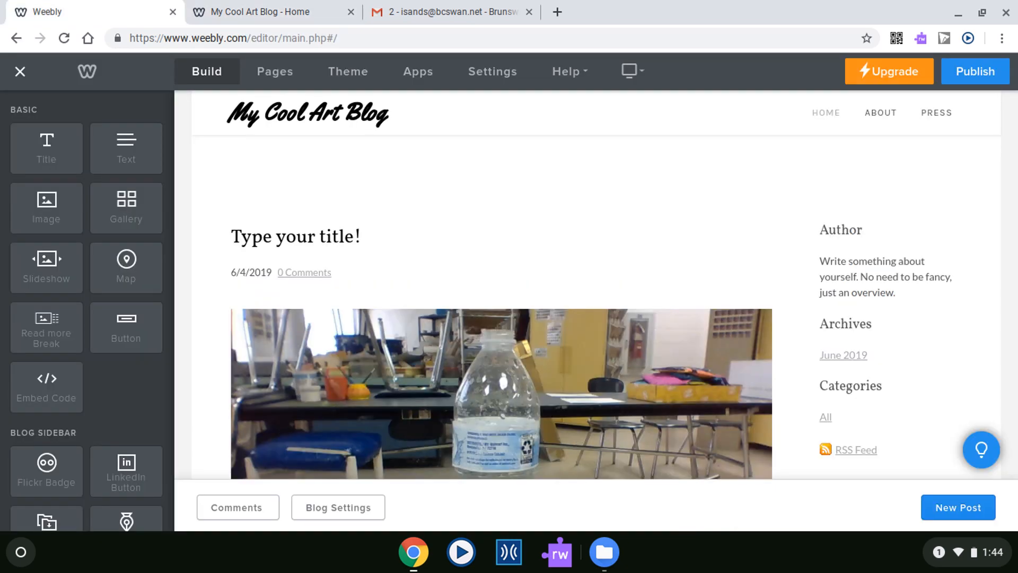
Exit the site editor to the dashboard and open the account options for My Cool Art Blog.
mouse_move(247, 200)
left_mouse_down()
mouse_move(106, 162)
mouse_move(24, 90)
mouse_move(69, 43)
mouse_move(8, 91)
left_mouse_up()
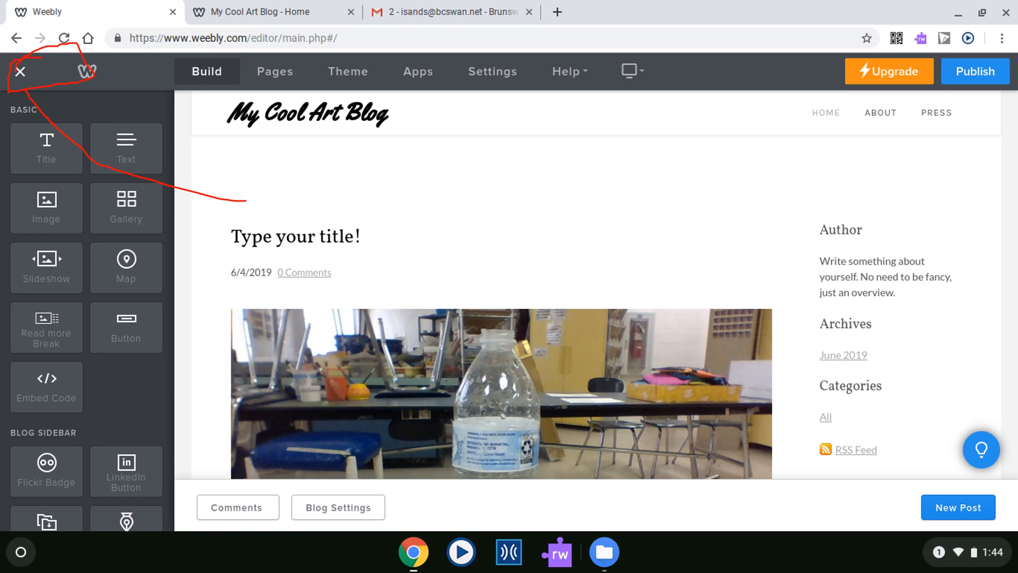
left_click_drag(46, 47, 49, 111)
left_click_drag(227, 71, 403, 71)
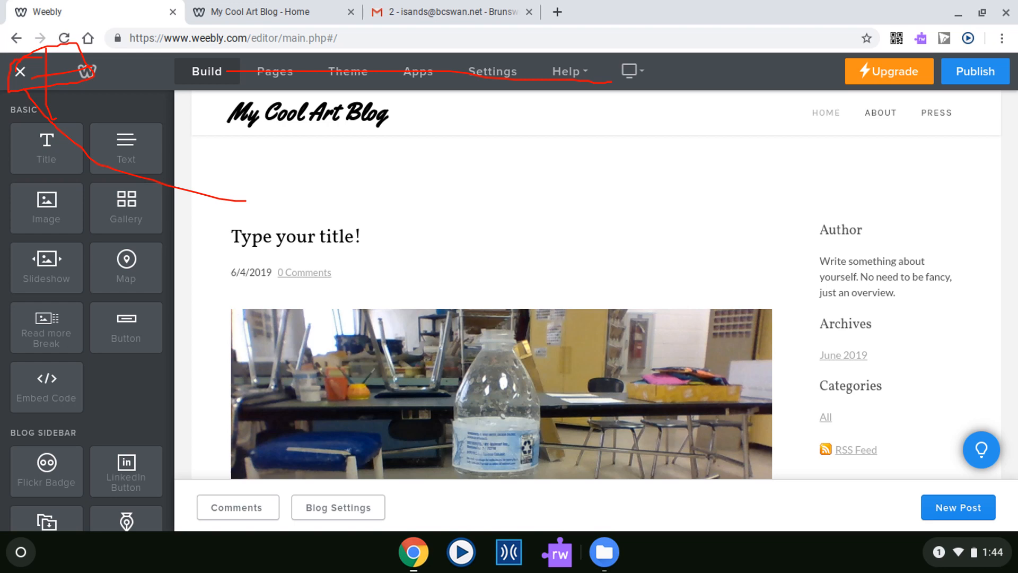
left_click_drag(8, 97, 52, 45)
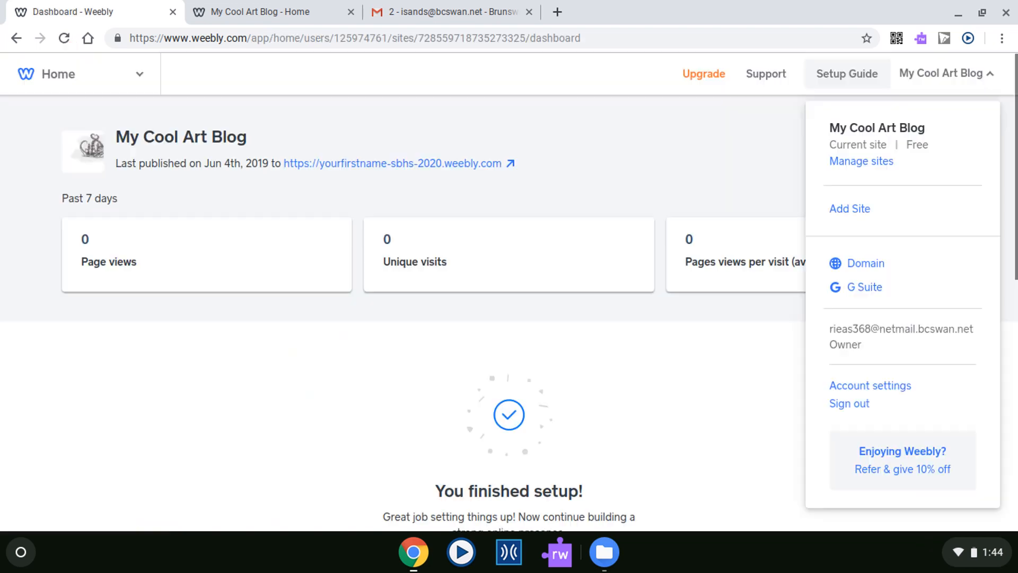
left_click_drag(112, 150, 257, 147)
mouse_move(191, 120)
left_mouse_down()
mouse_move(200, 159)
mouse_move(216, 124)
left_mouse_up()
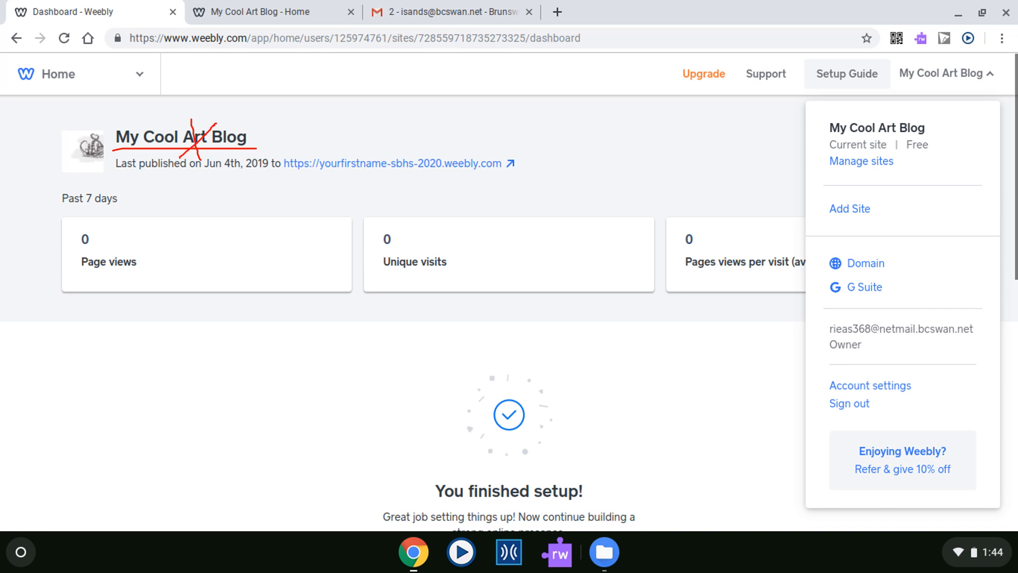
mouse_move(575, 130)
left_mouse_down()
mouse_move(640, 175)
mouse_move(568, 141)
mouse_move(589, 134)
mouse_move(632, 156)
left_mouse_up()
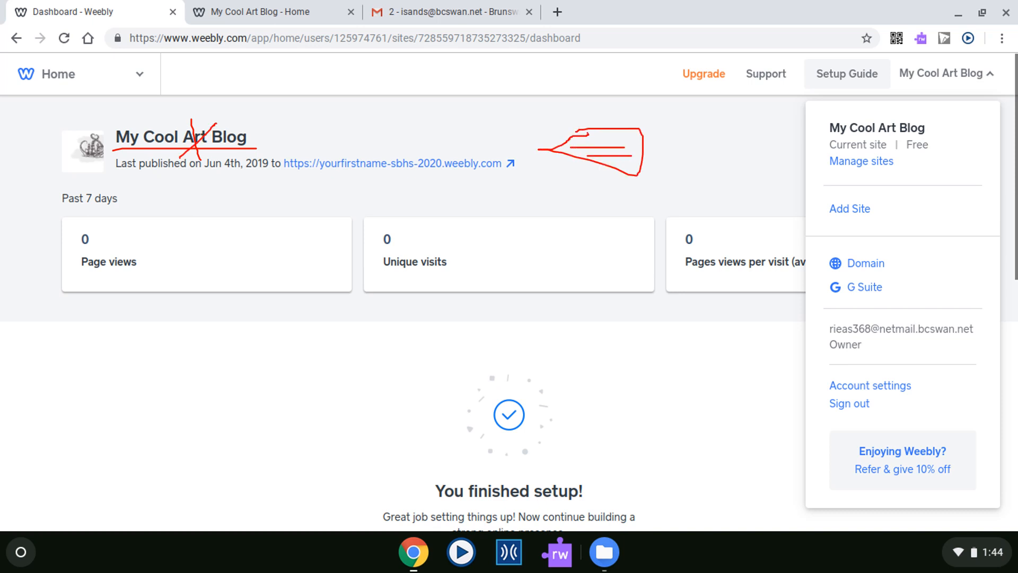
mouse_move(81, 138)
left_mouse_down()
mouse_move(88, 151)
mouse_move(123, 120)
left_mouse_up()
mouse_move(895, 82)
left_mouse_down()
mouse_move(963, 41)
mouse_move(996, 104)
mouse_move(903, 91)
left_mouse_up()
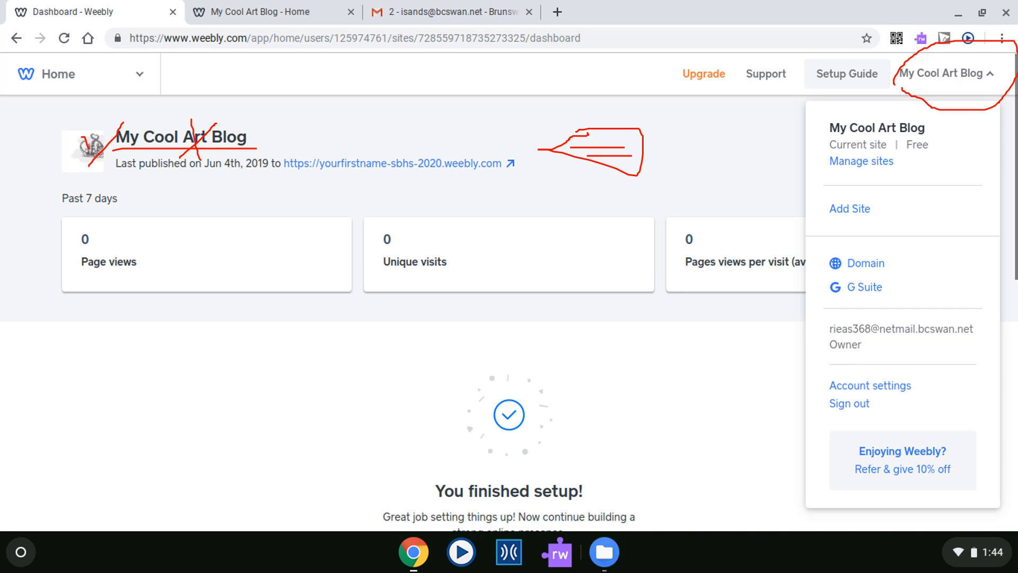
Sign out of the Weebly account.
mouse_move(991, 76)
left_mouse_down()
mouse_move(903, 279)
mouse_move(887, 425)
mouse_move(821, 434)
mouse_move(882, 382)
mouse_move(907, 401)
left_mouse_up()
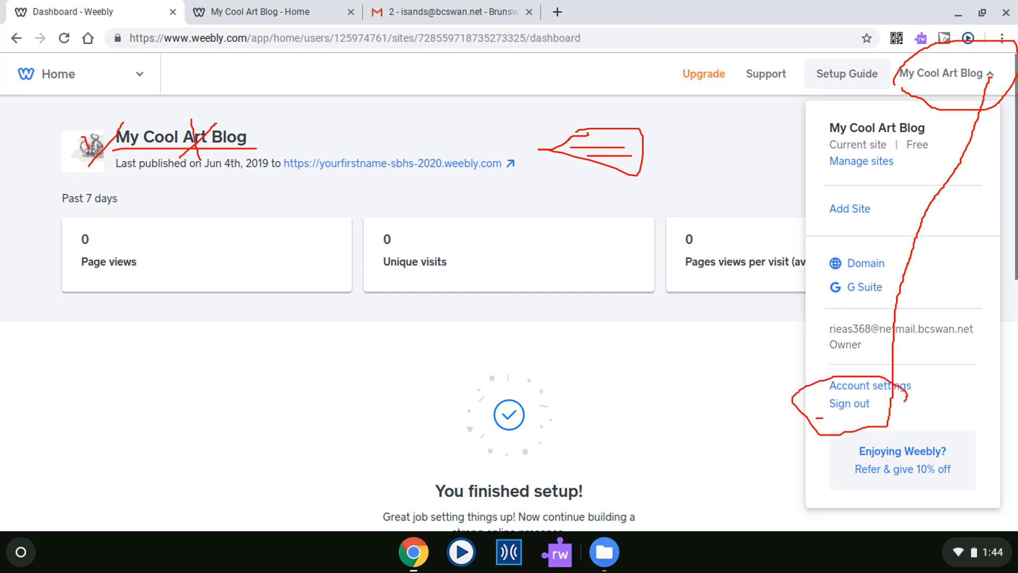
mouse_move(823, 418)
left_mouse_down()
mouse_move(883, 423)
mouse_move(865, 430)
left_mouse_up()
mouse_move(859, 387)
left_mouse_down()
mouse_move(834, 423)
mouse_move(862, 431)
left_mouse_up()
key("Escape")
left_click(849, 404)
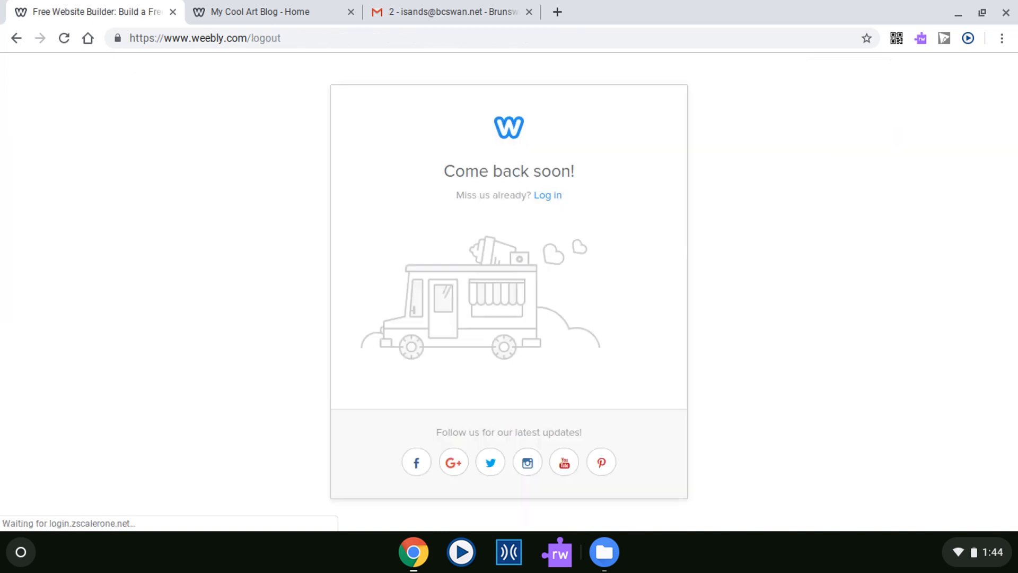
left_click_drag(409, 172, 529, 132)
mouse_move(482, 260)
left_mouse_down()
mouse_move(399, 195)
mouse_move(434, 155)
left_mouse_up()
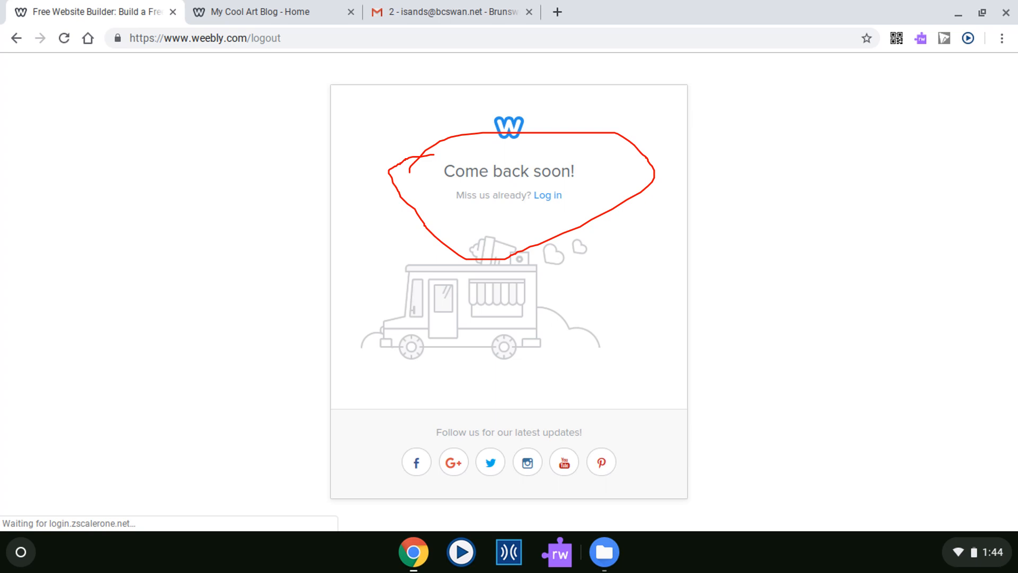
mouse_move(529, 206)
left_mouse_down()
mouse_move(568, 207)
mouse_move(554, 220)
left_mouse_up()
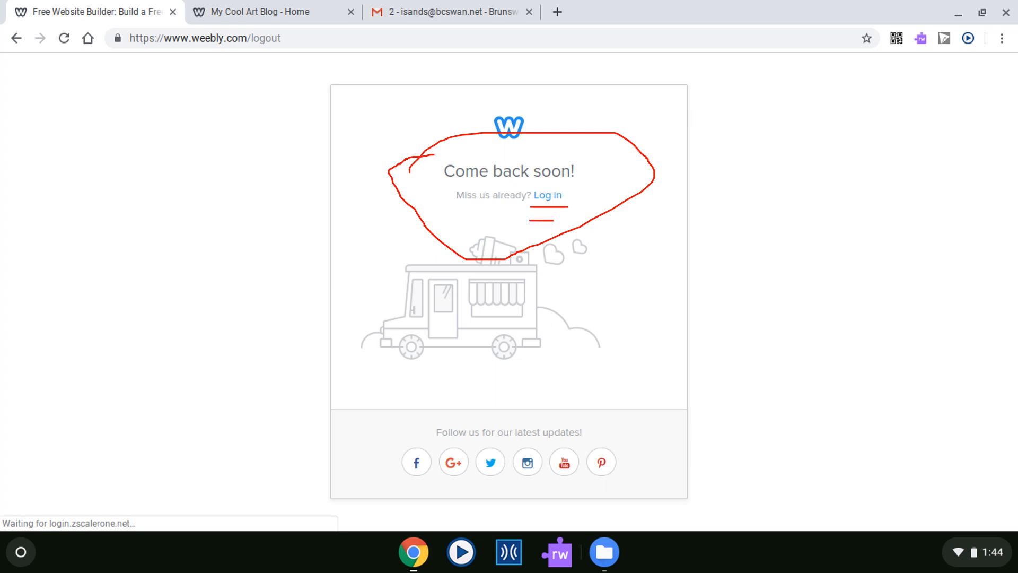